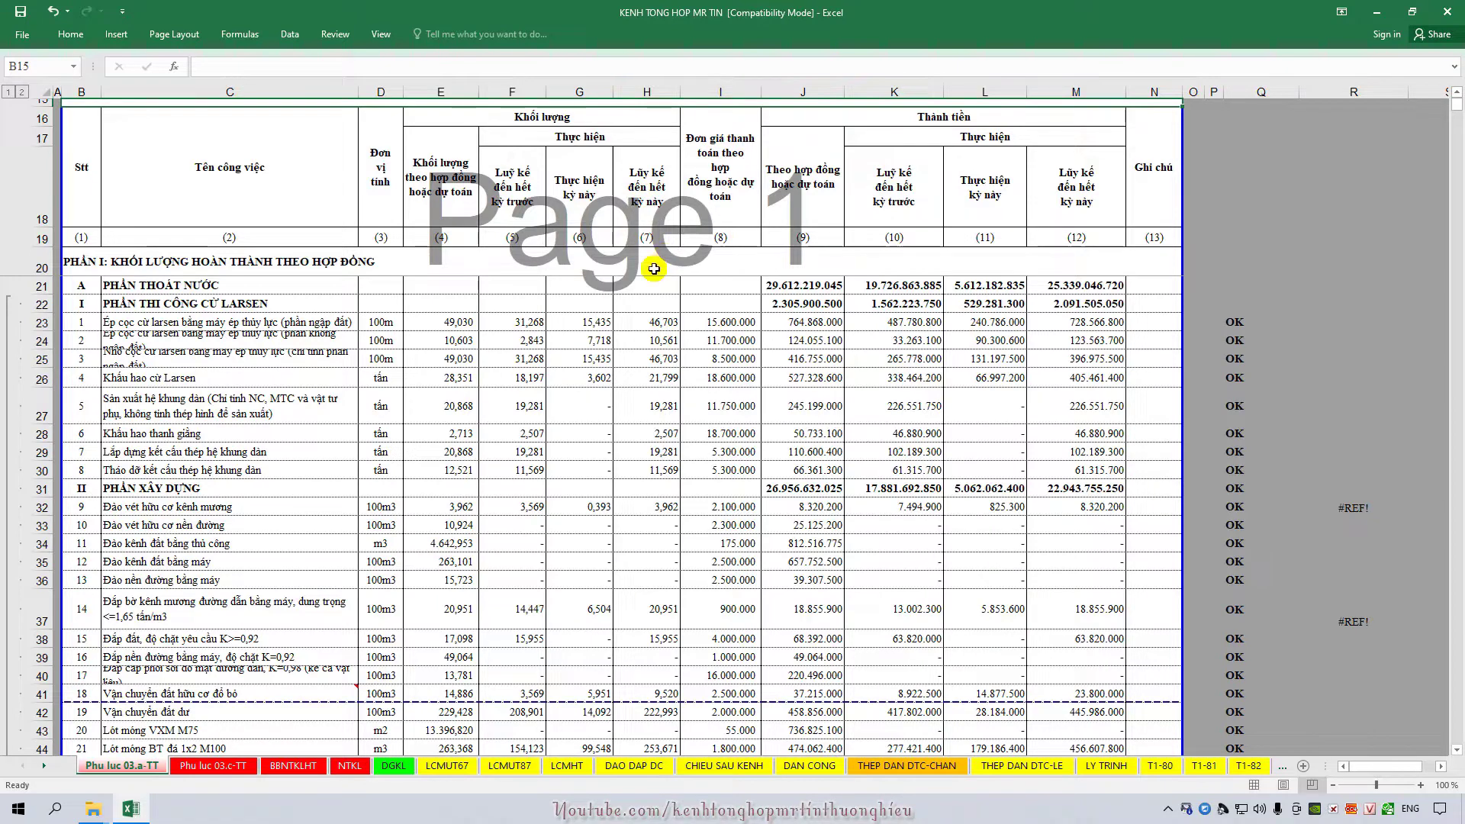
- Compare contract quantity E23 with the cumulative quantity formulas in H23 to H26
drag(655, 319, 658, 379)
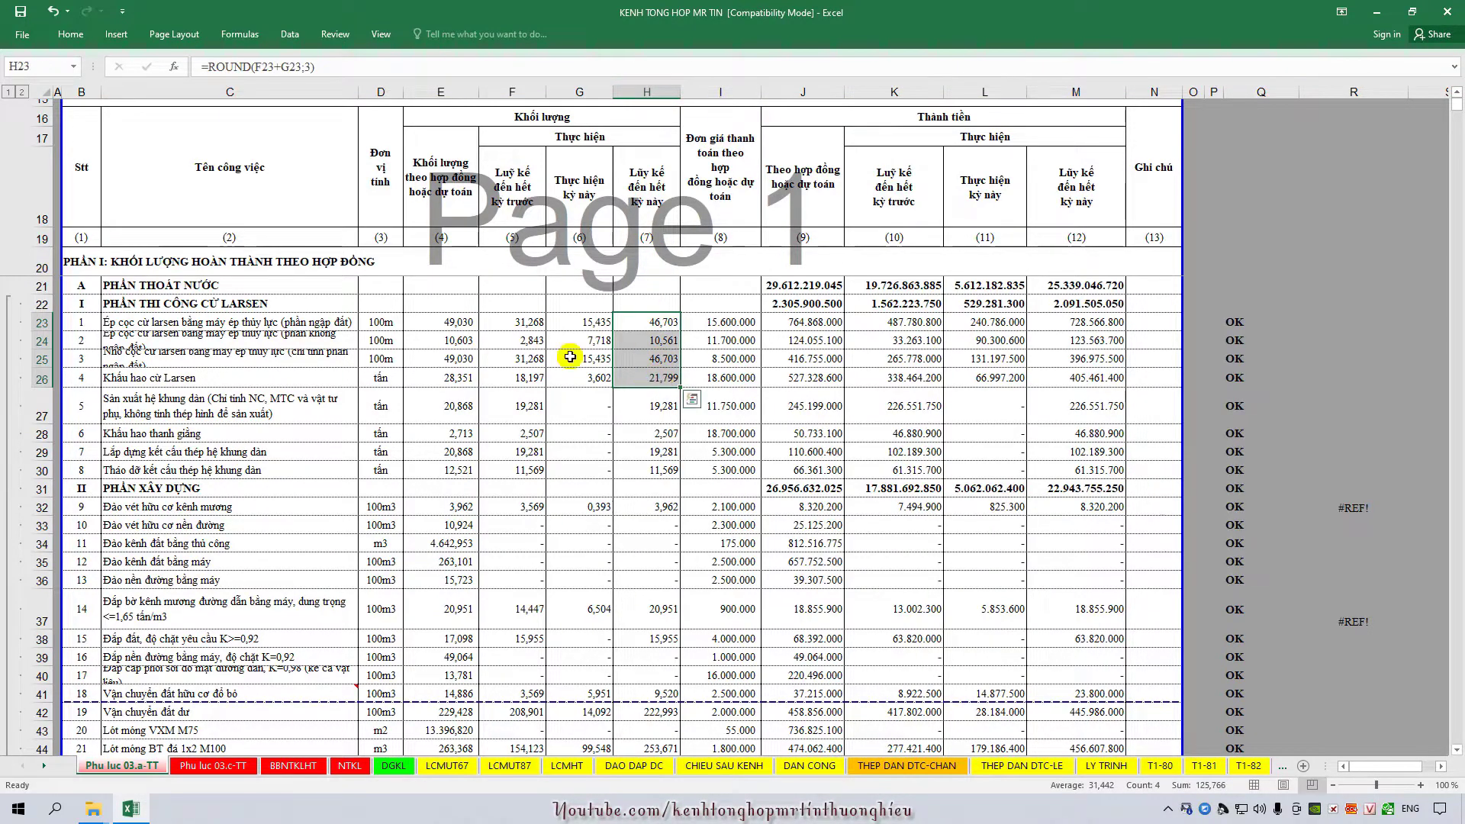
click(456, 324)
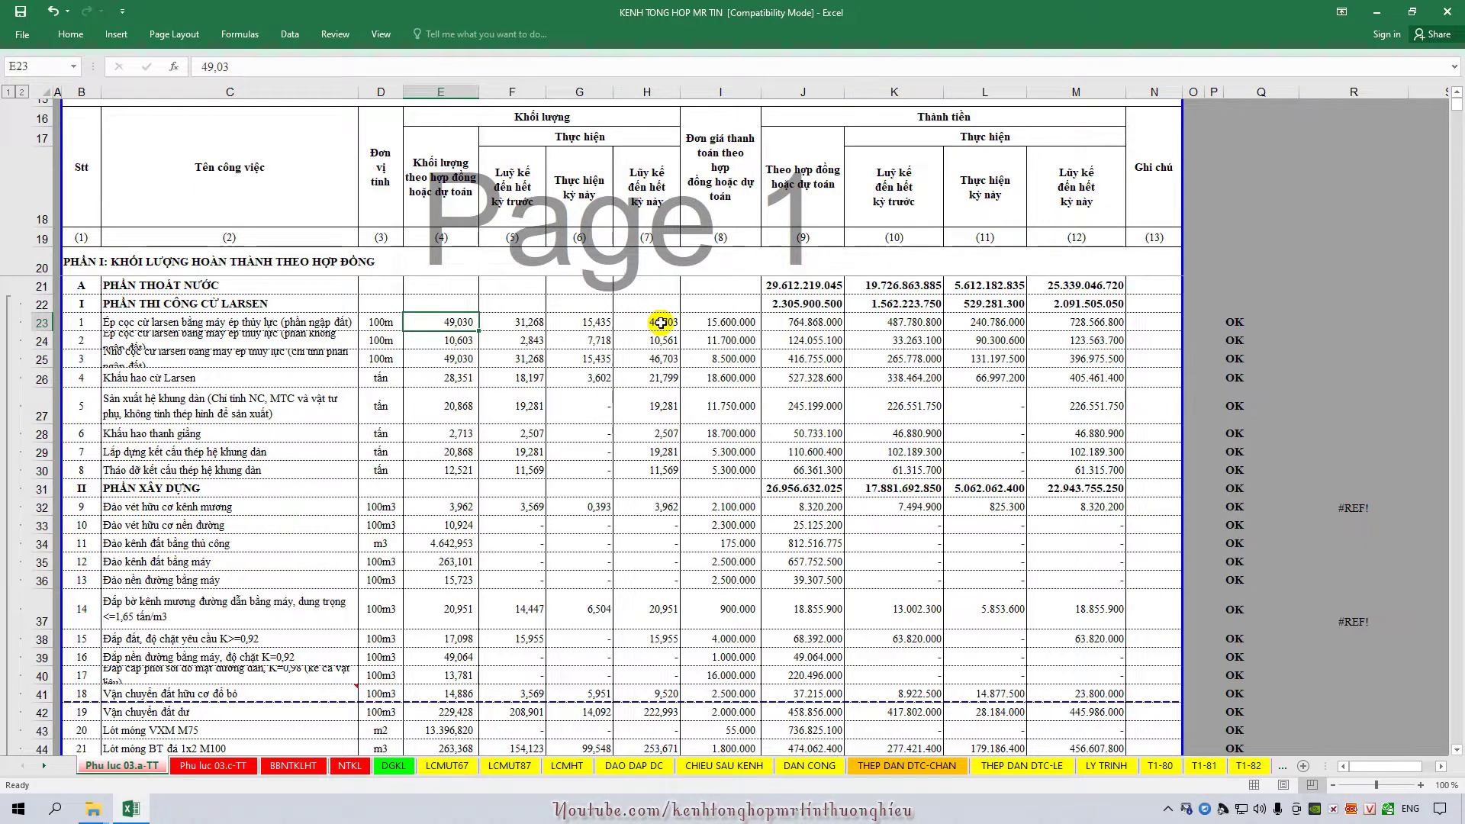
drag(661, 322, 654, 362)
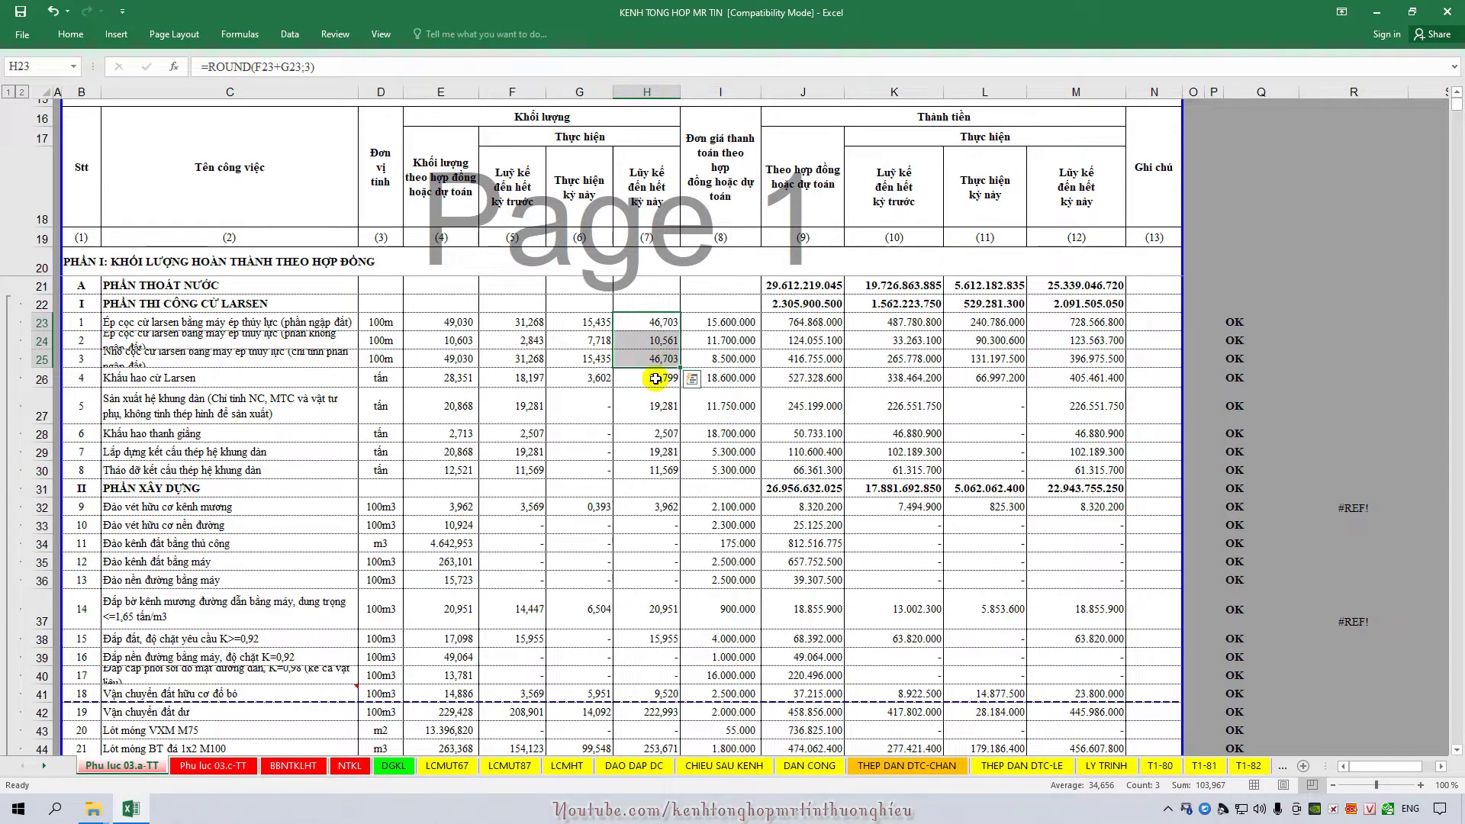
click(656, 379)
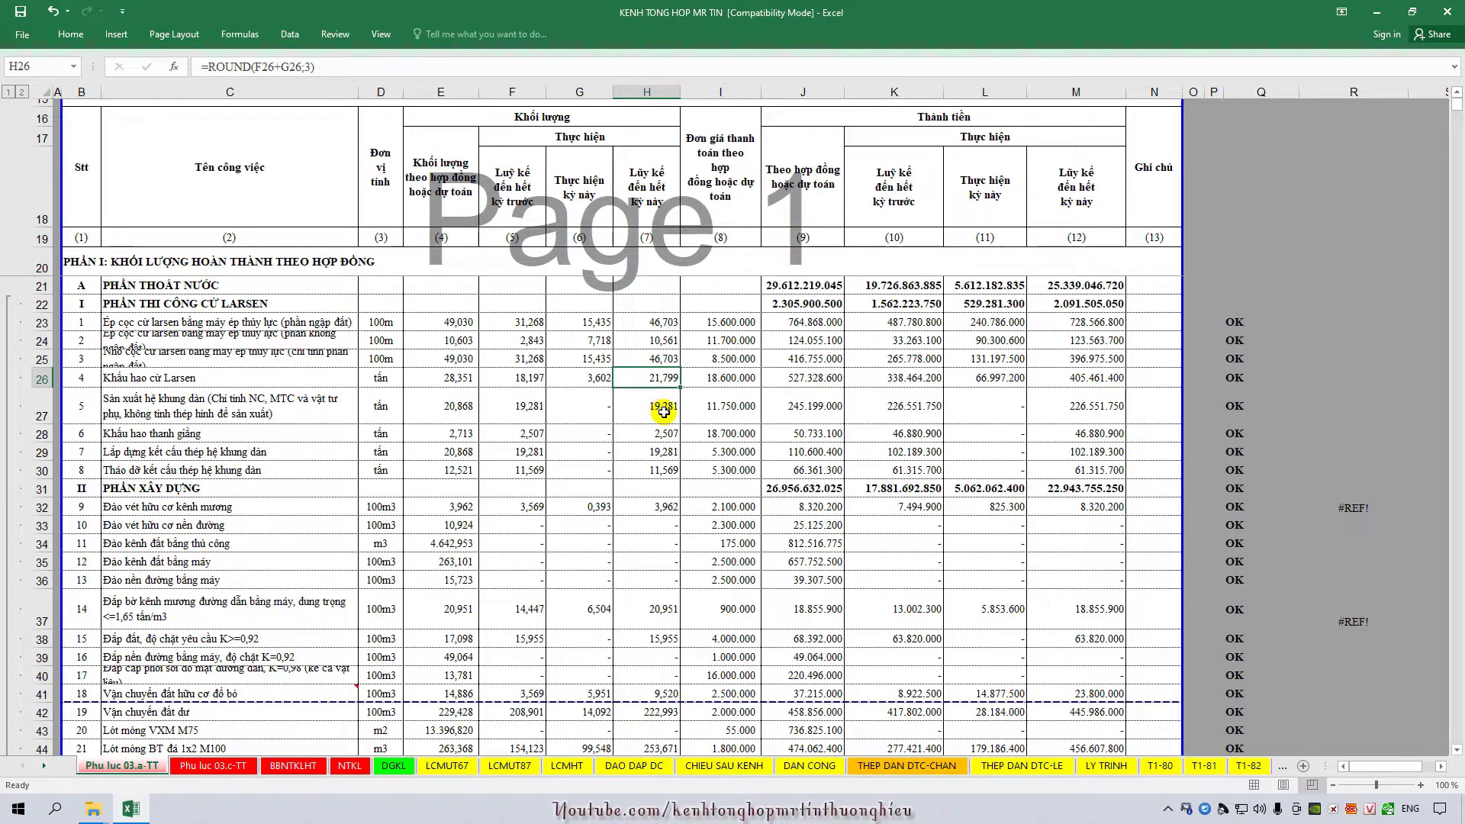
scroll(763, 381, down, 3)
scroll(776, 385, down, 1)
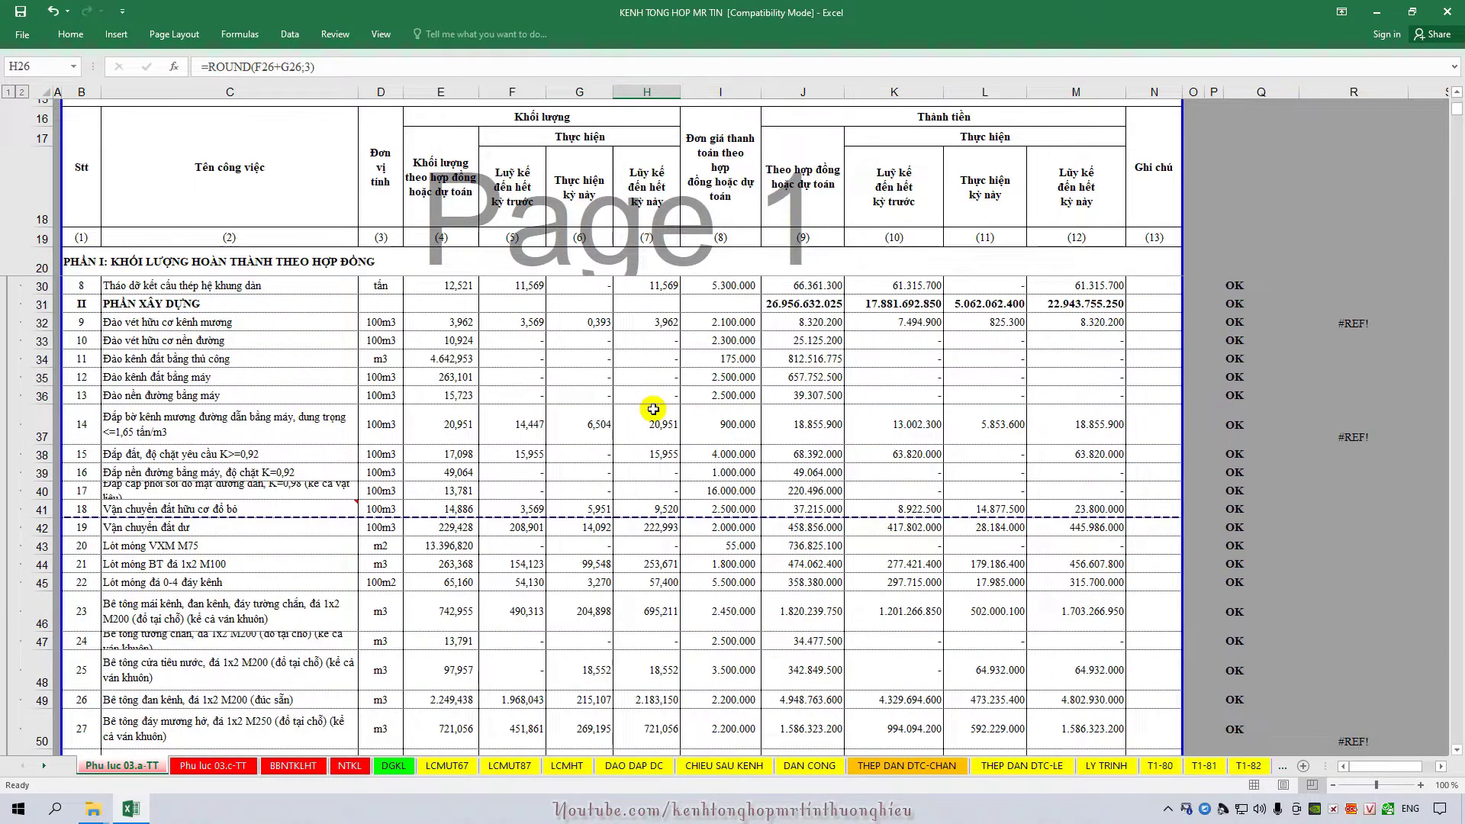
scroll(653, 409, up, 4)
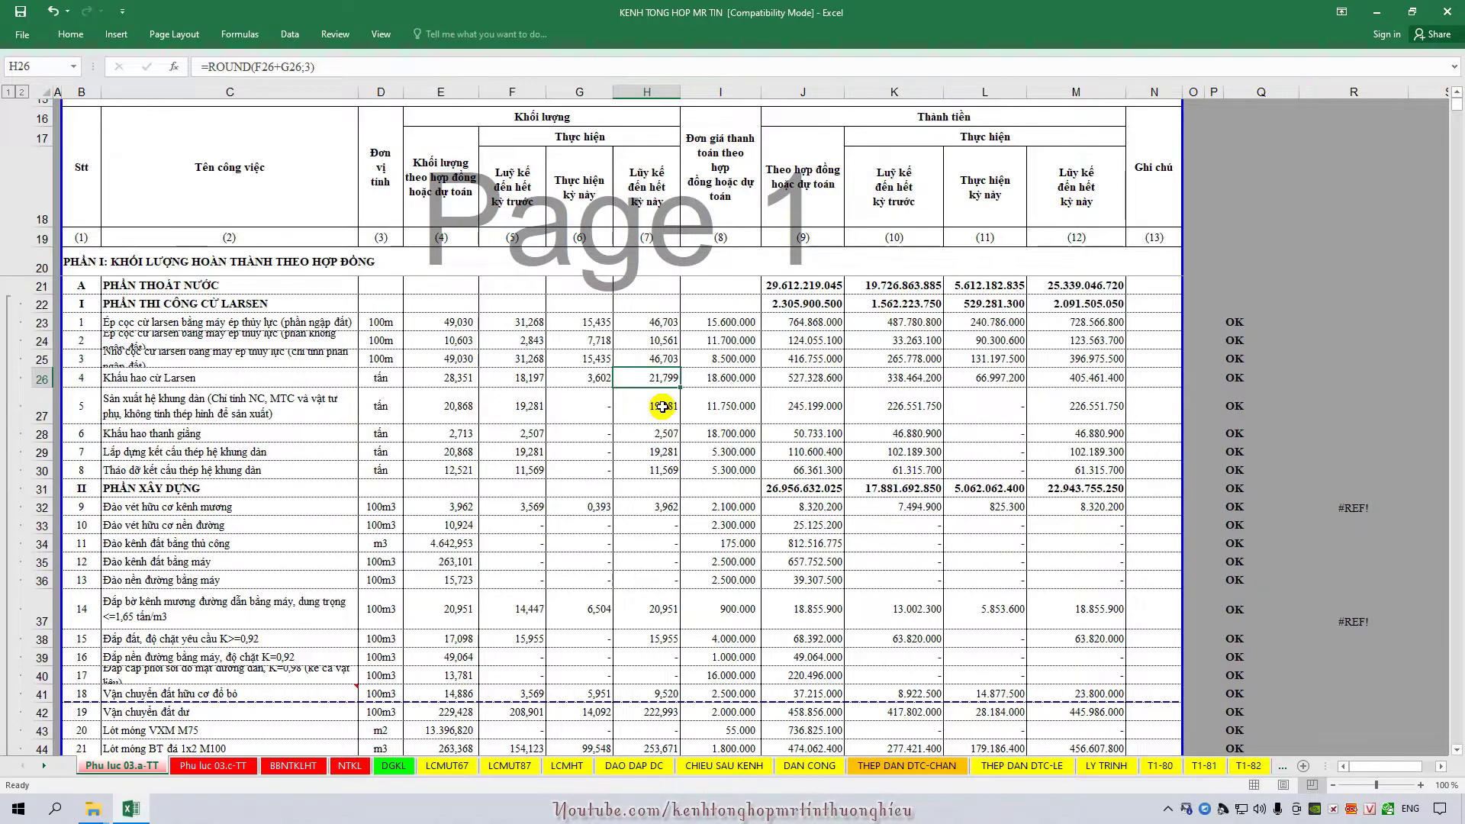
scroll(664, 407, down, 3)
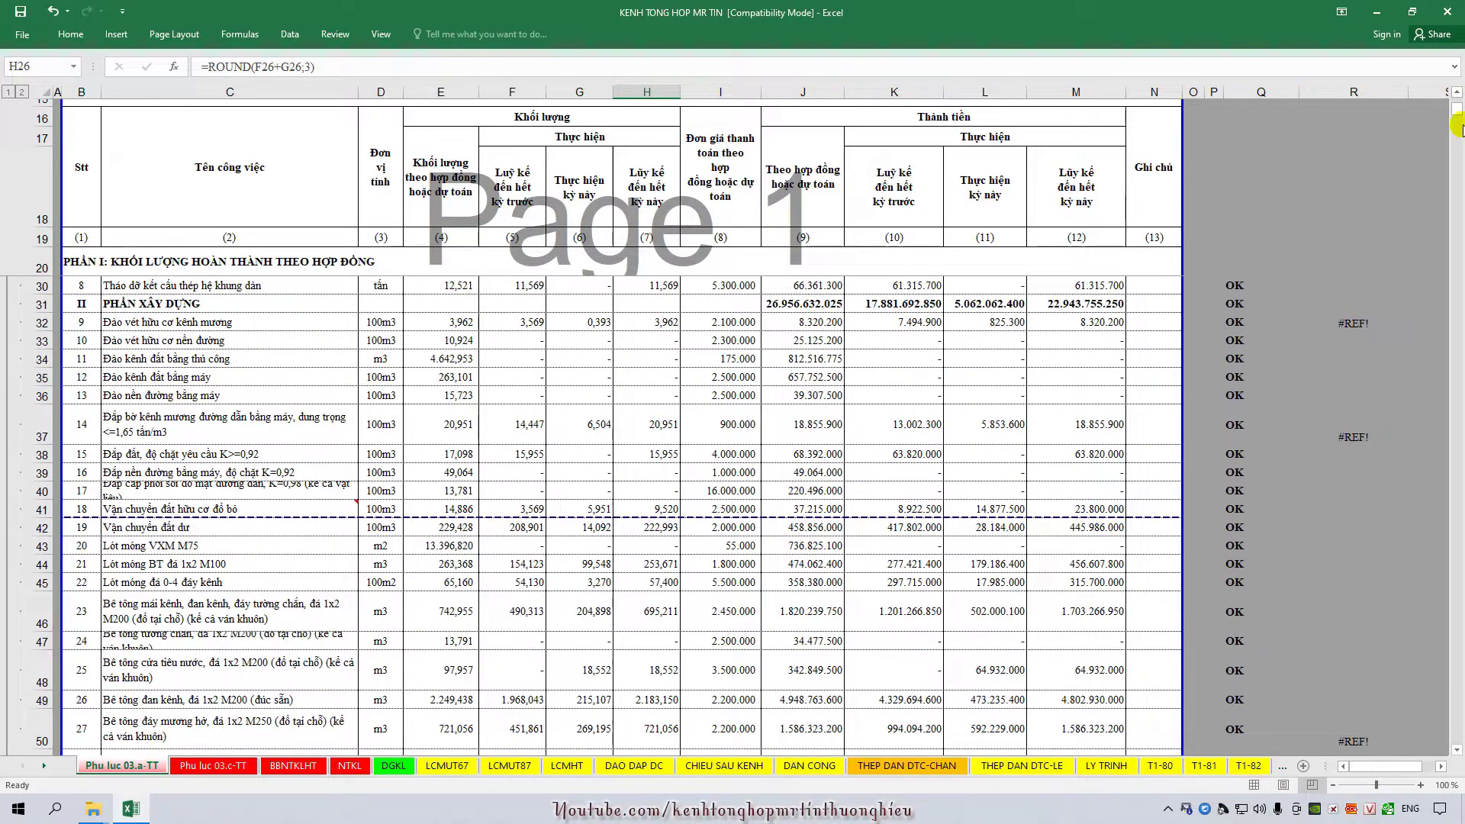
drag(1456, 114, 1456, 556)
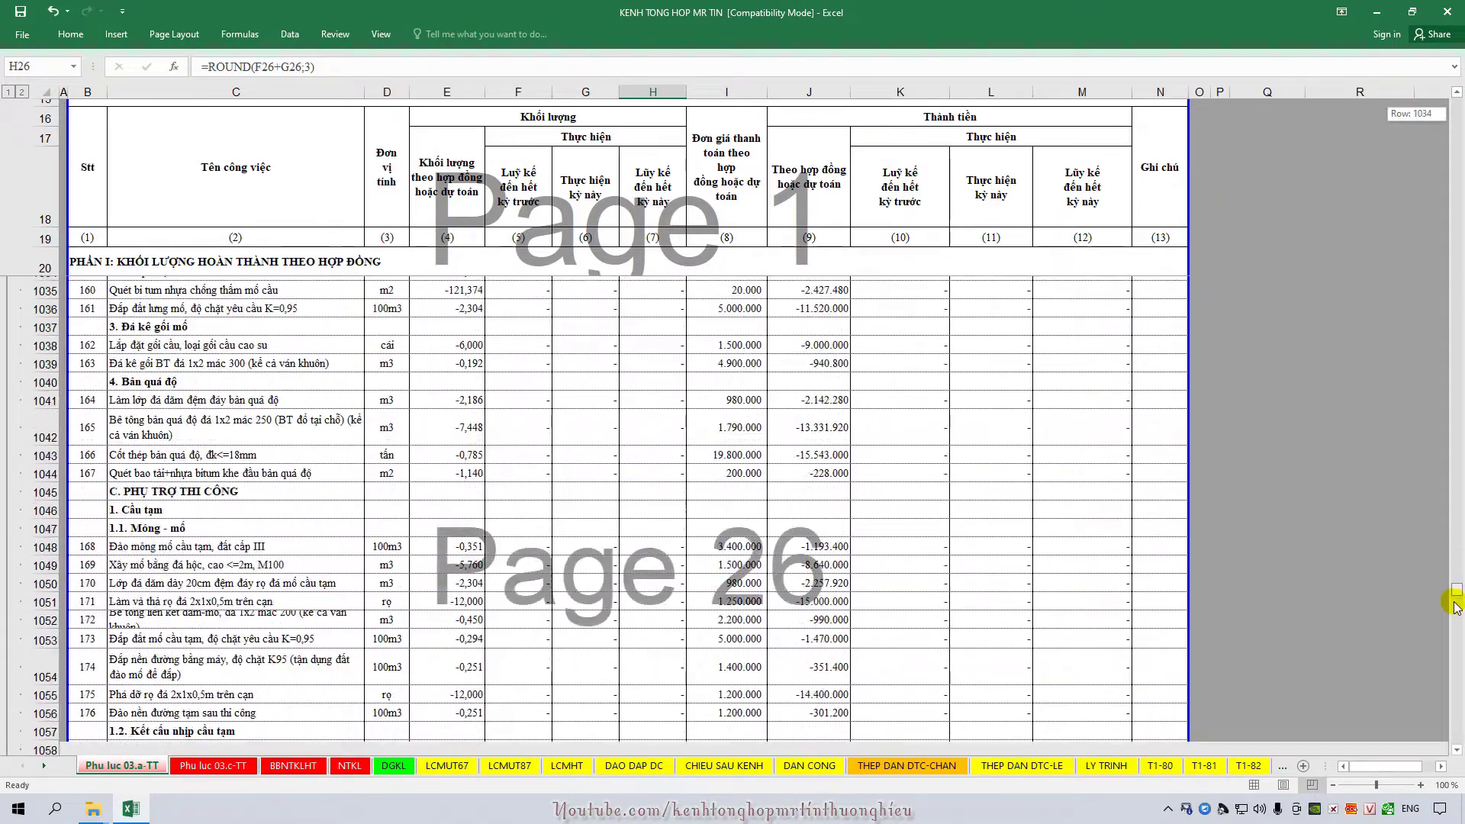
mouse_move(1455, 556)
mouse_down()
mouse_move(1456, 689)
mouse_move(1457, 105)
mouse_up()
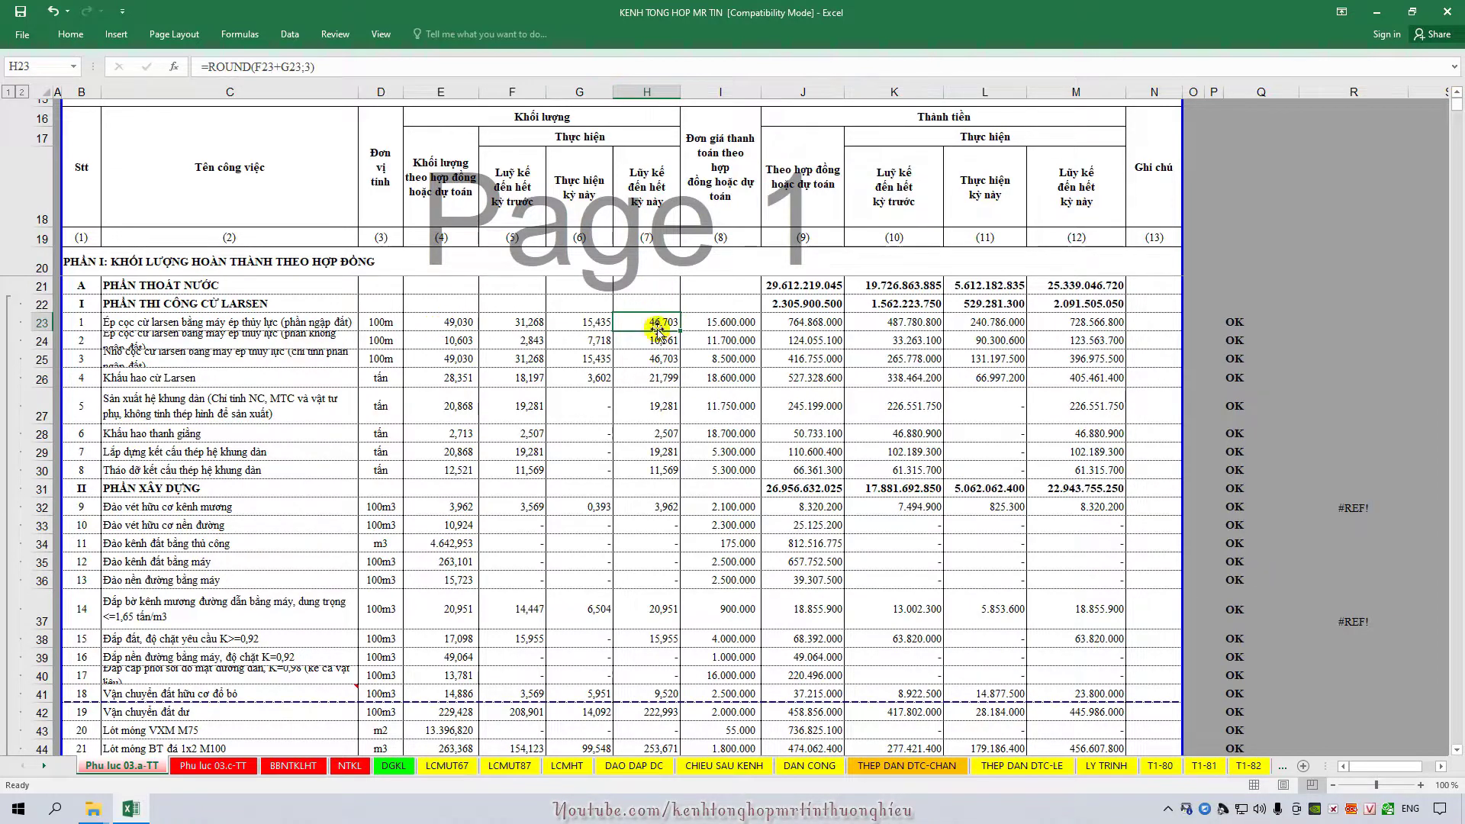
- Inspect E23 and H23's formula, and trial-select columns H and E and H23:H27
click(476, 320)
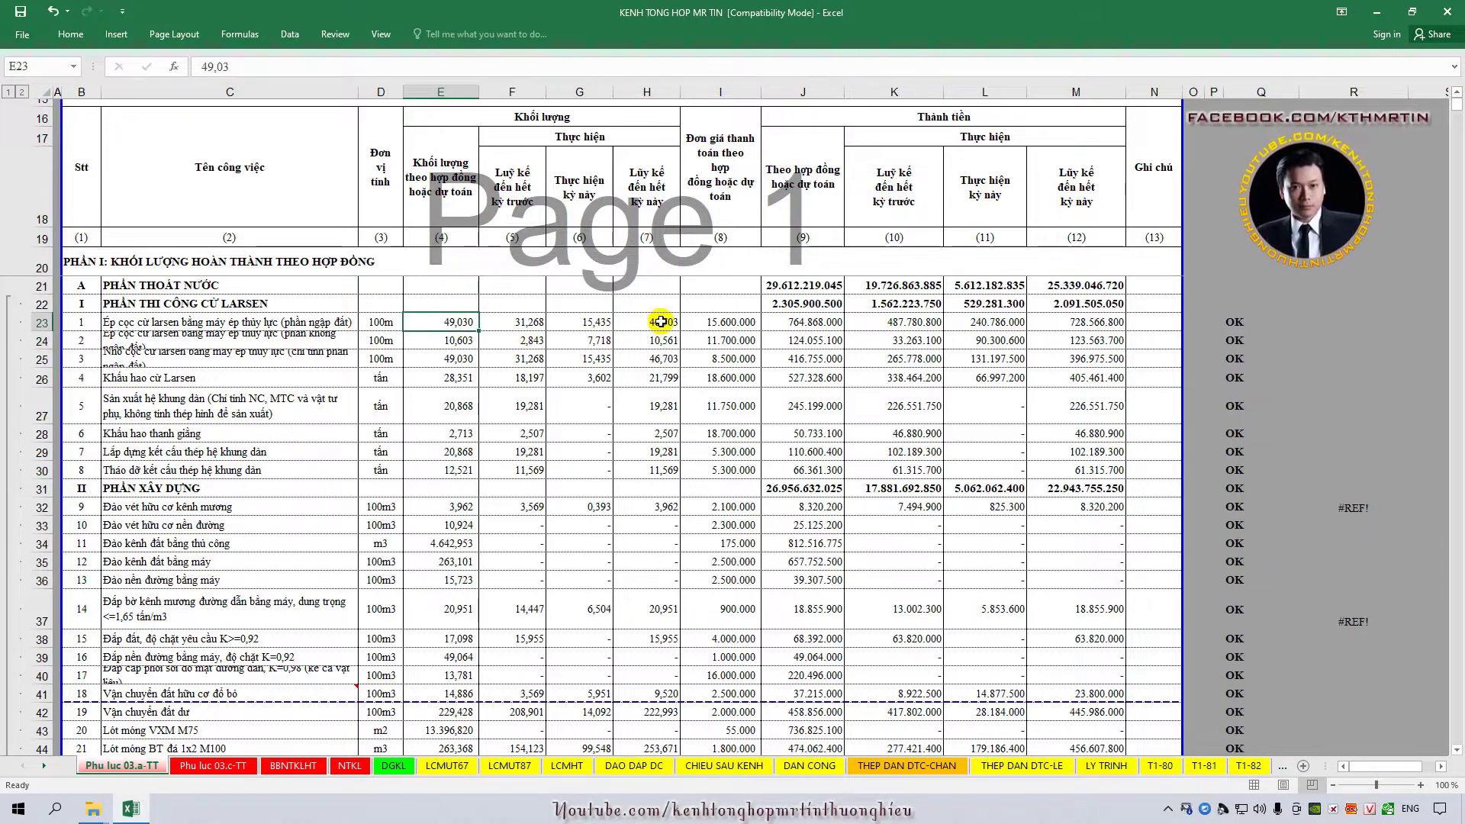
click(661, 321)
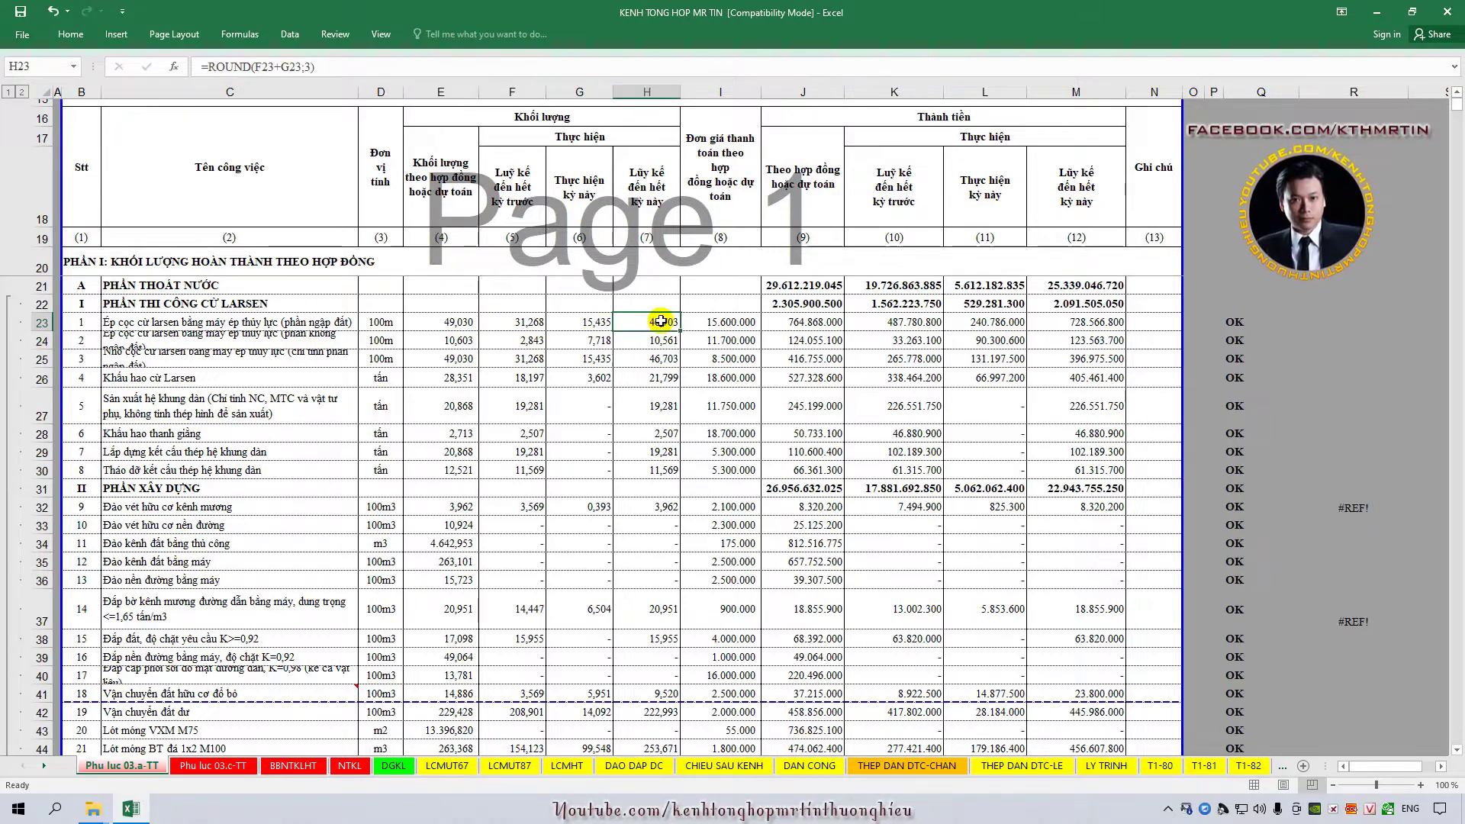
click(651, 92)
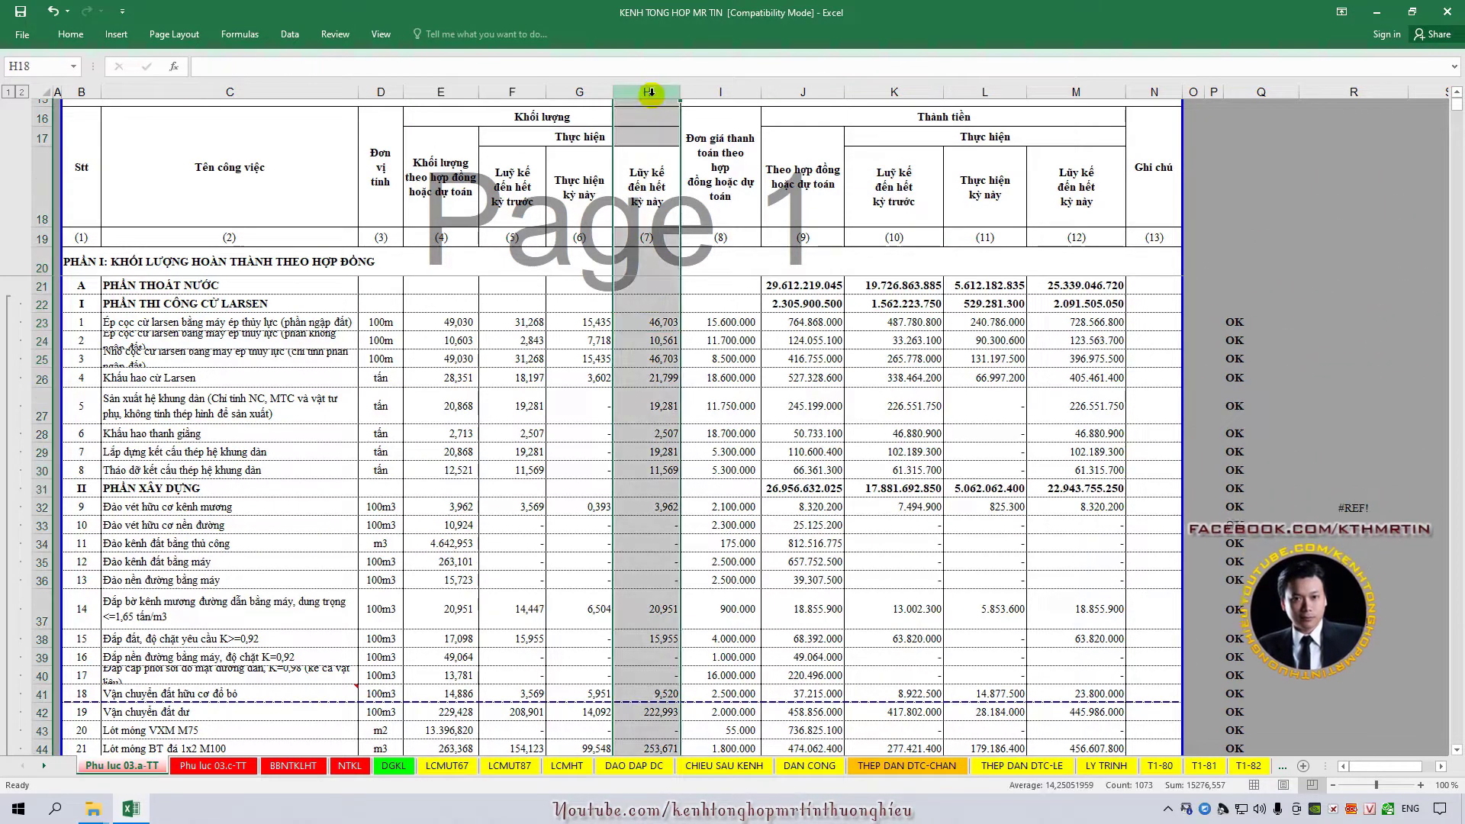
click(441, 92)
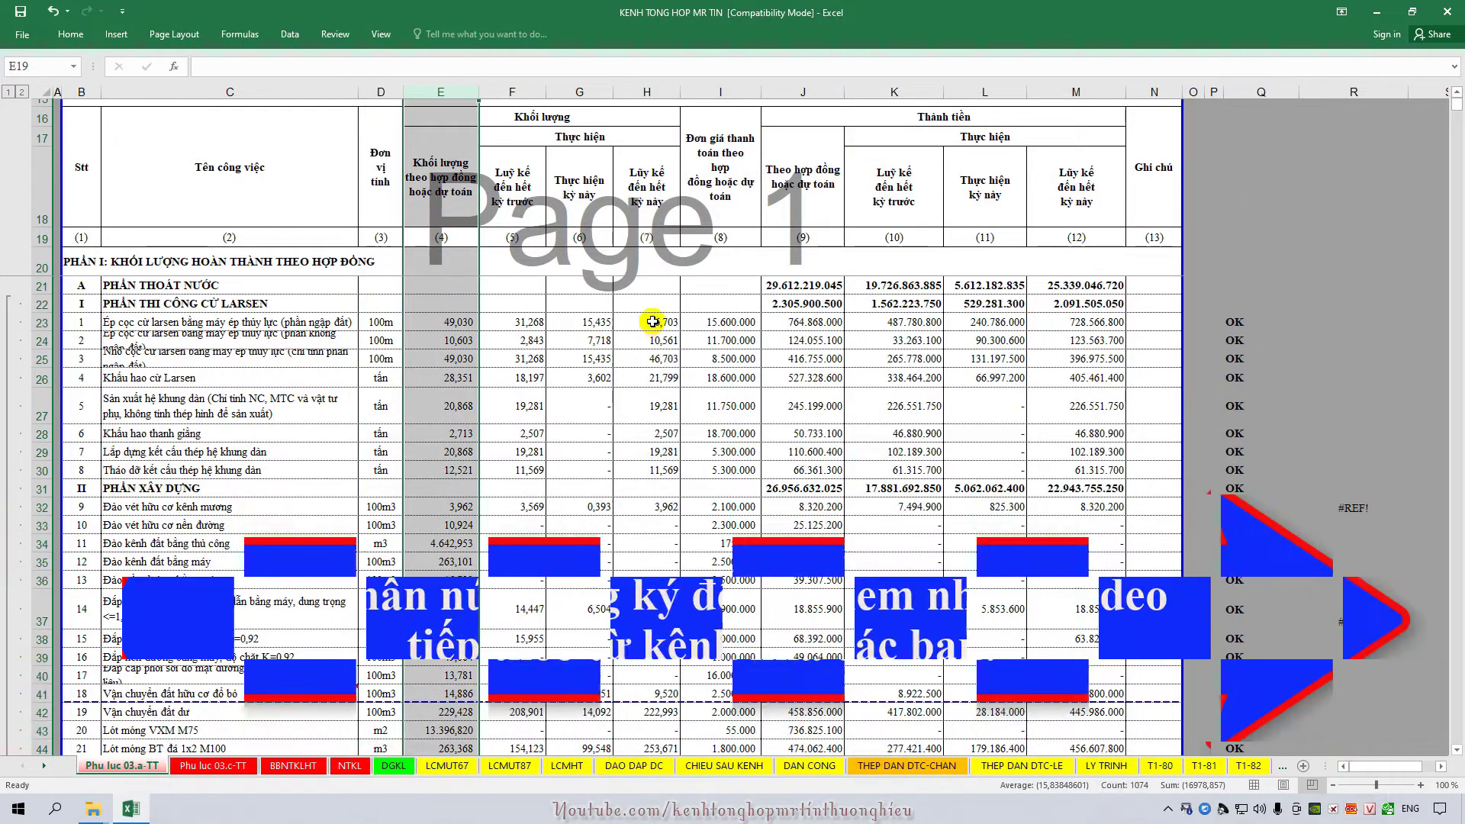
drag(649, 322, 656, 436)
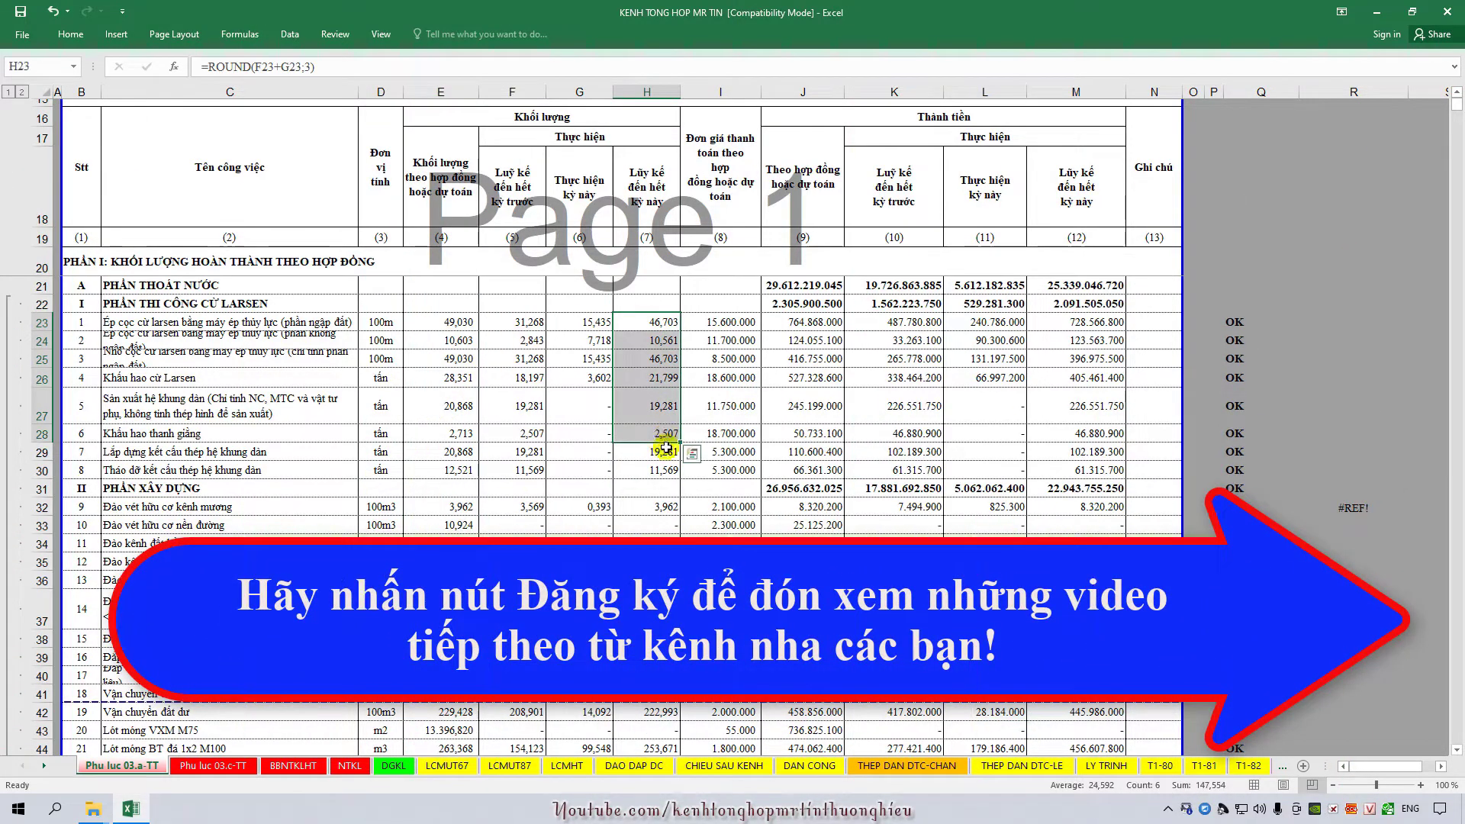
scroll(649, 595, down, 4)
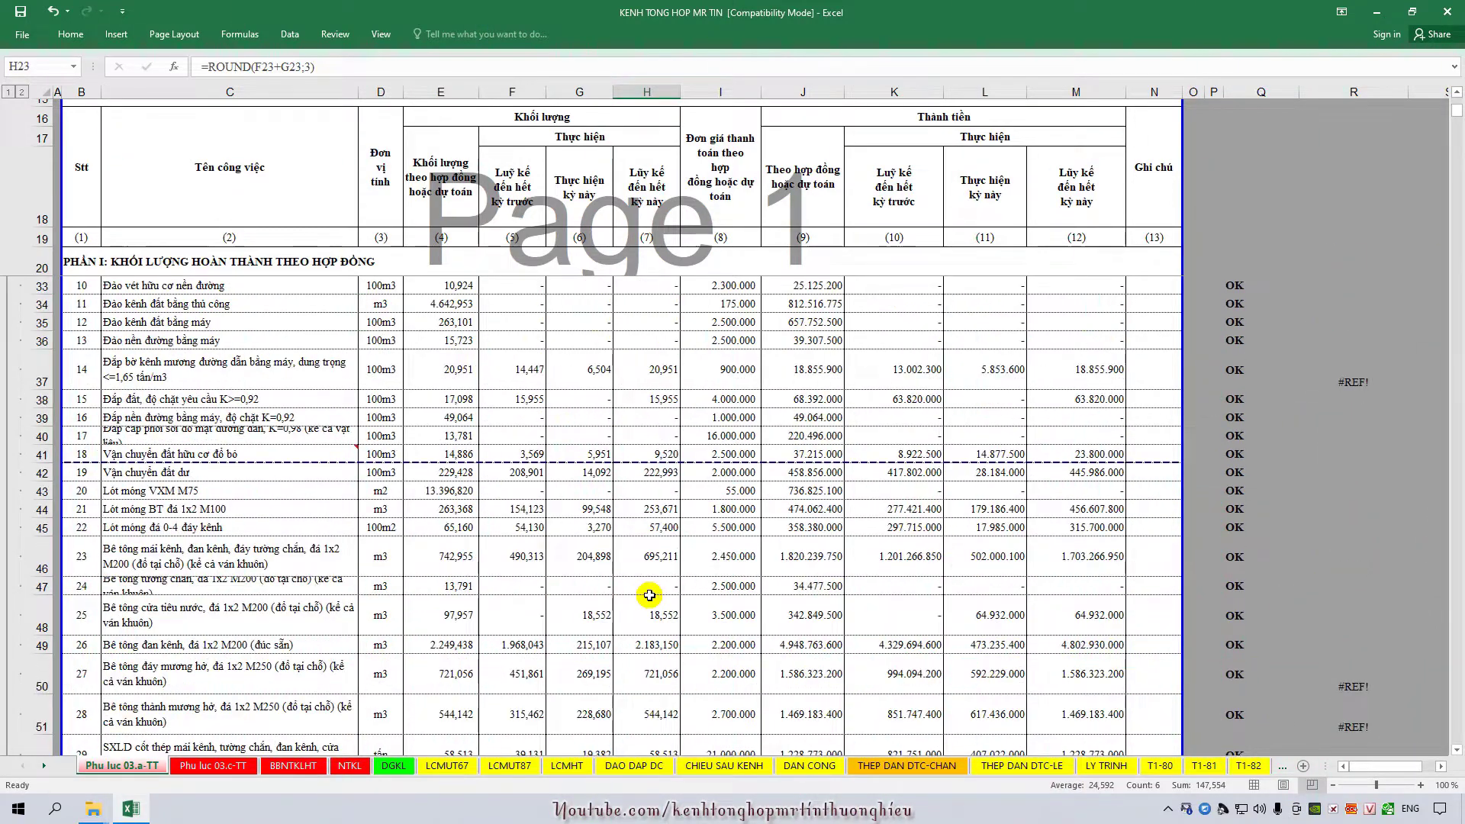
scroll(650, 595, up, 4)
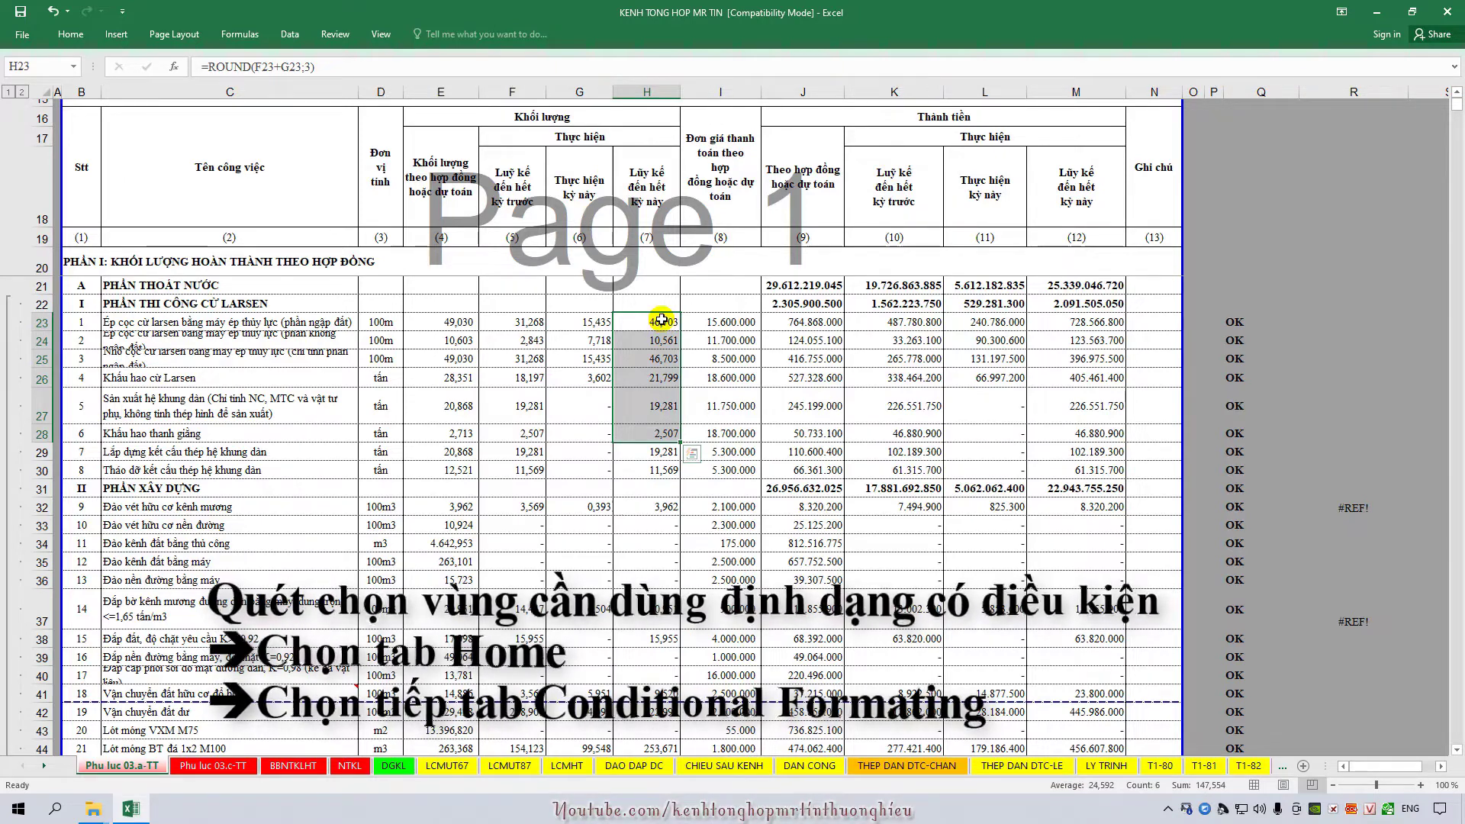
- Select column H from H23 down to H457 and bring up the Home ribbon
drag(661, 320, 638, 628)
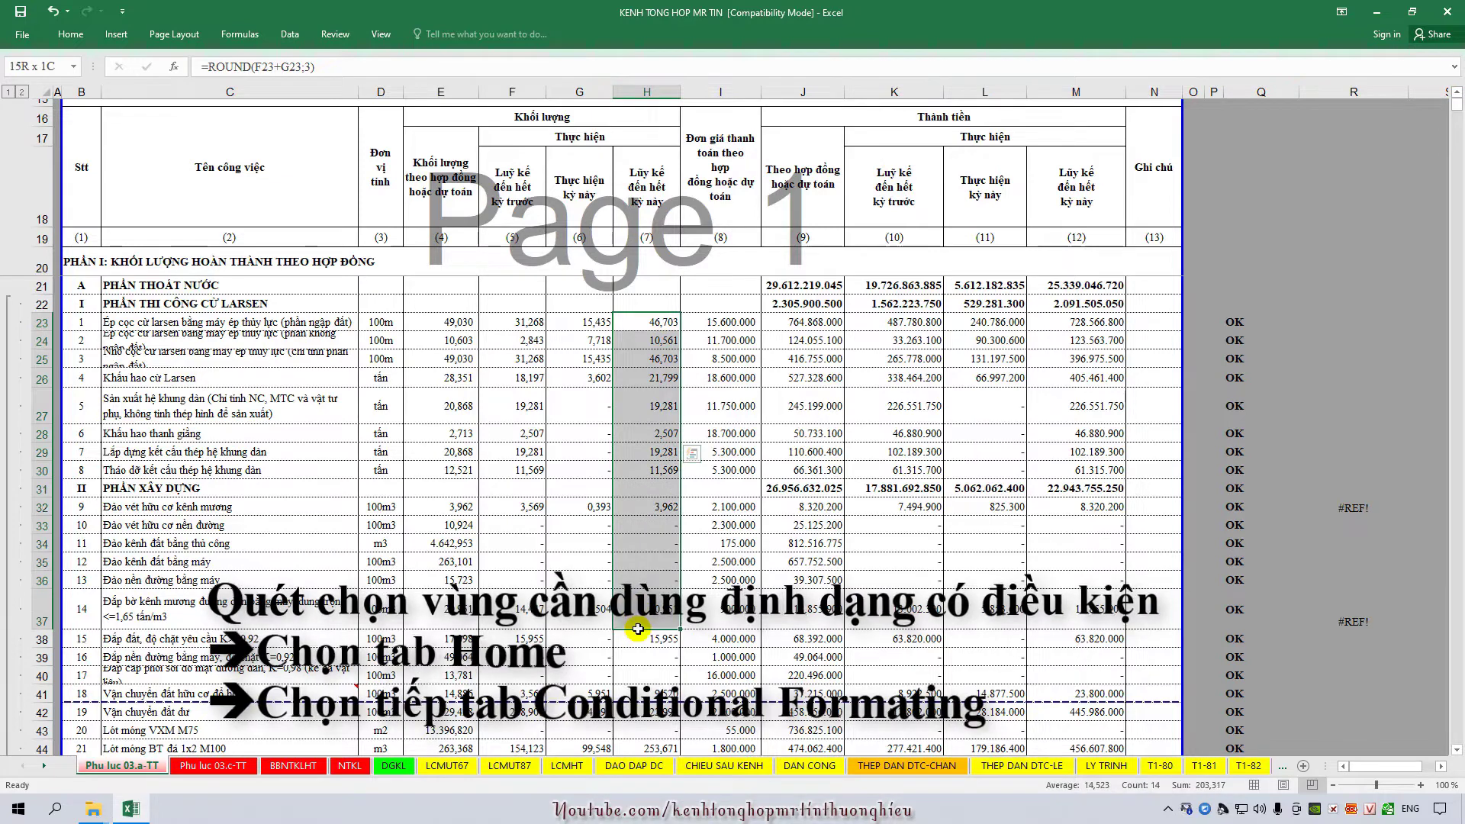
click(657, 322)
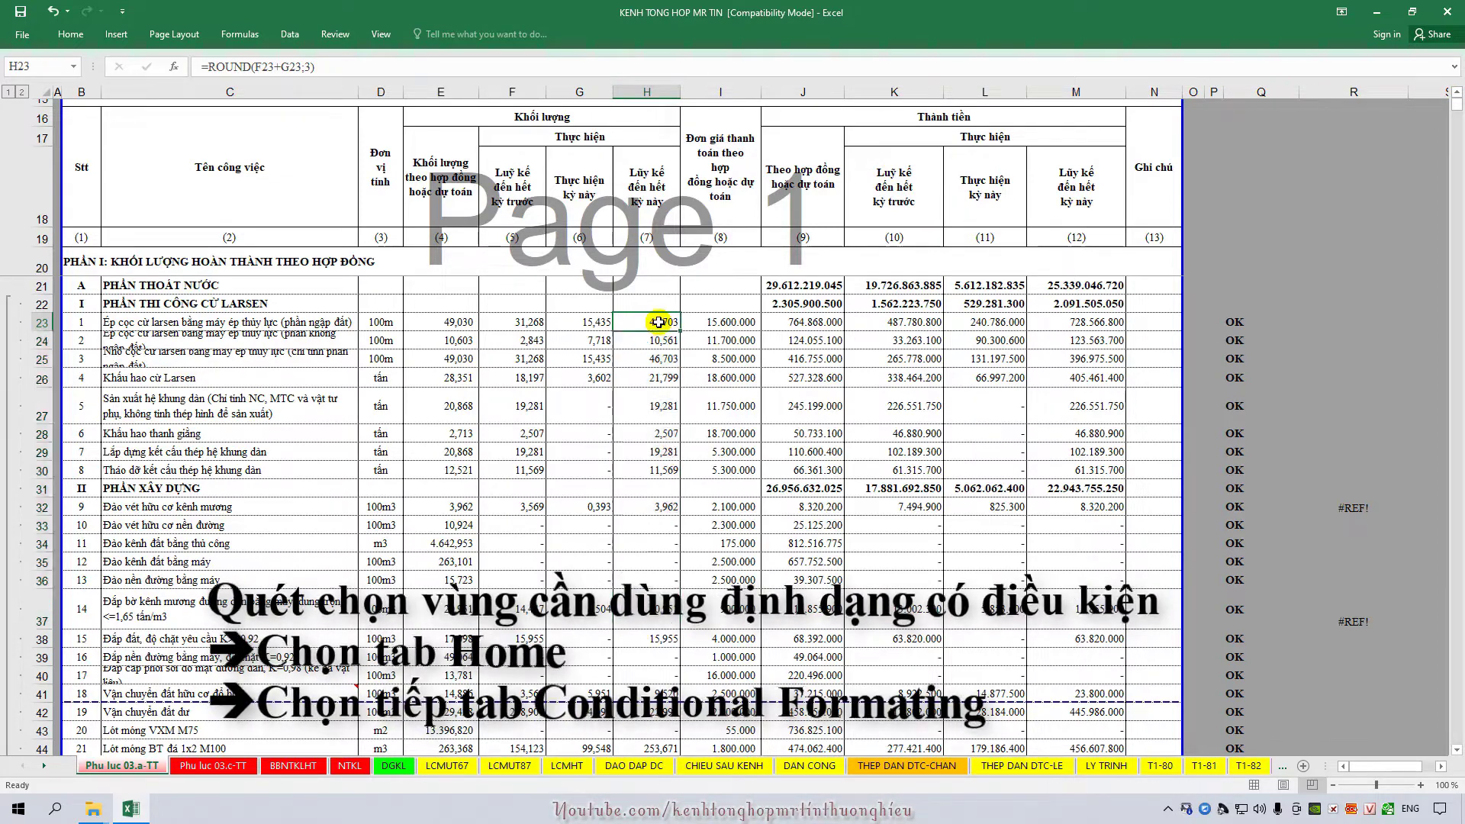
drag(661, 322, 670, 818)
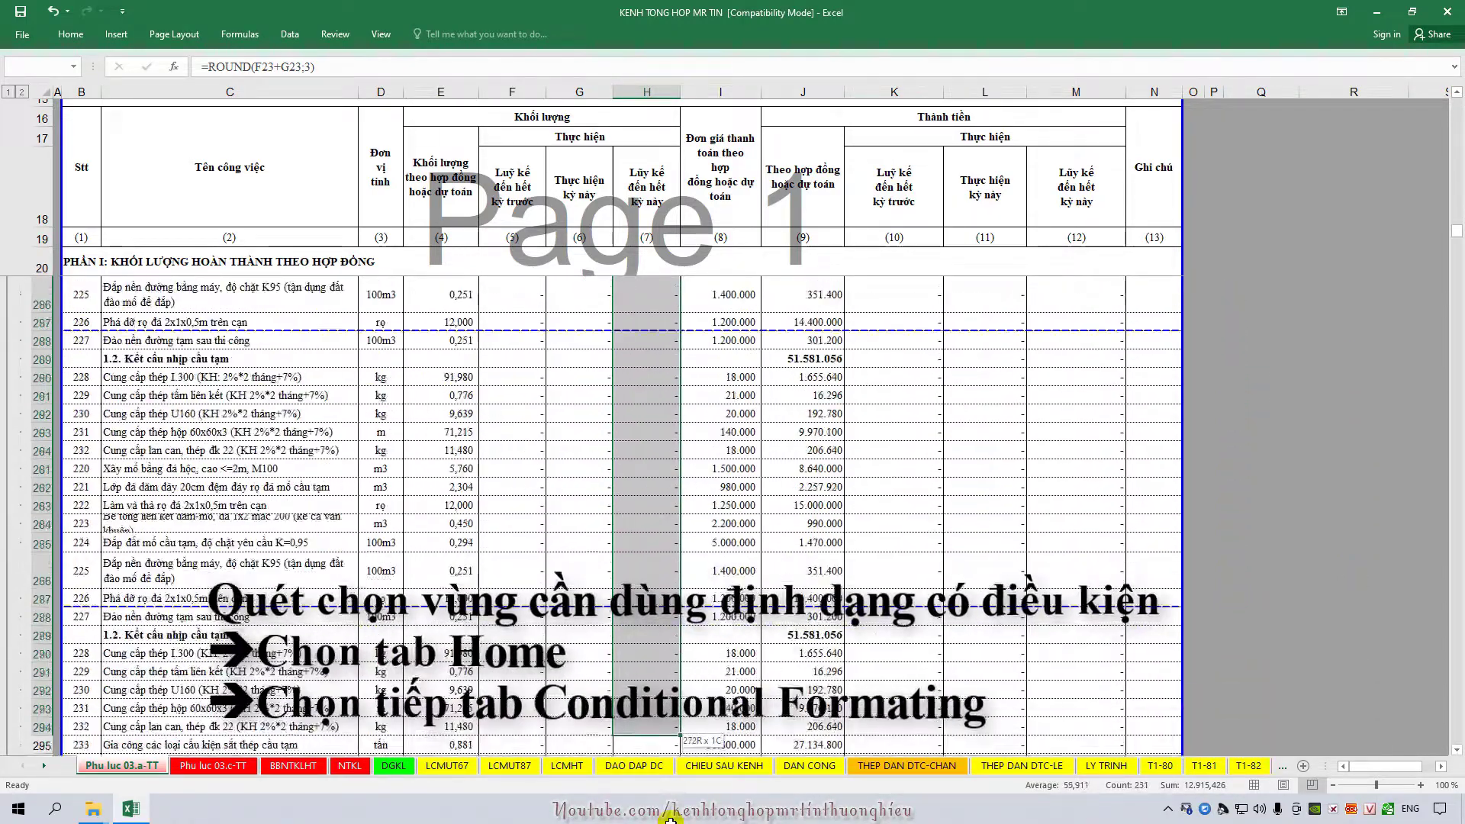
mouse_move(670, 818)
mouse_down()
mouse_move(688, 739)
mouse_move(663, 555)
mouse_up()
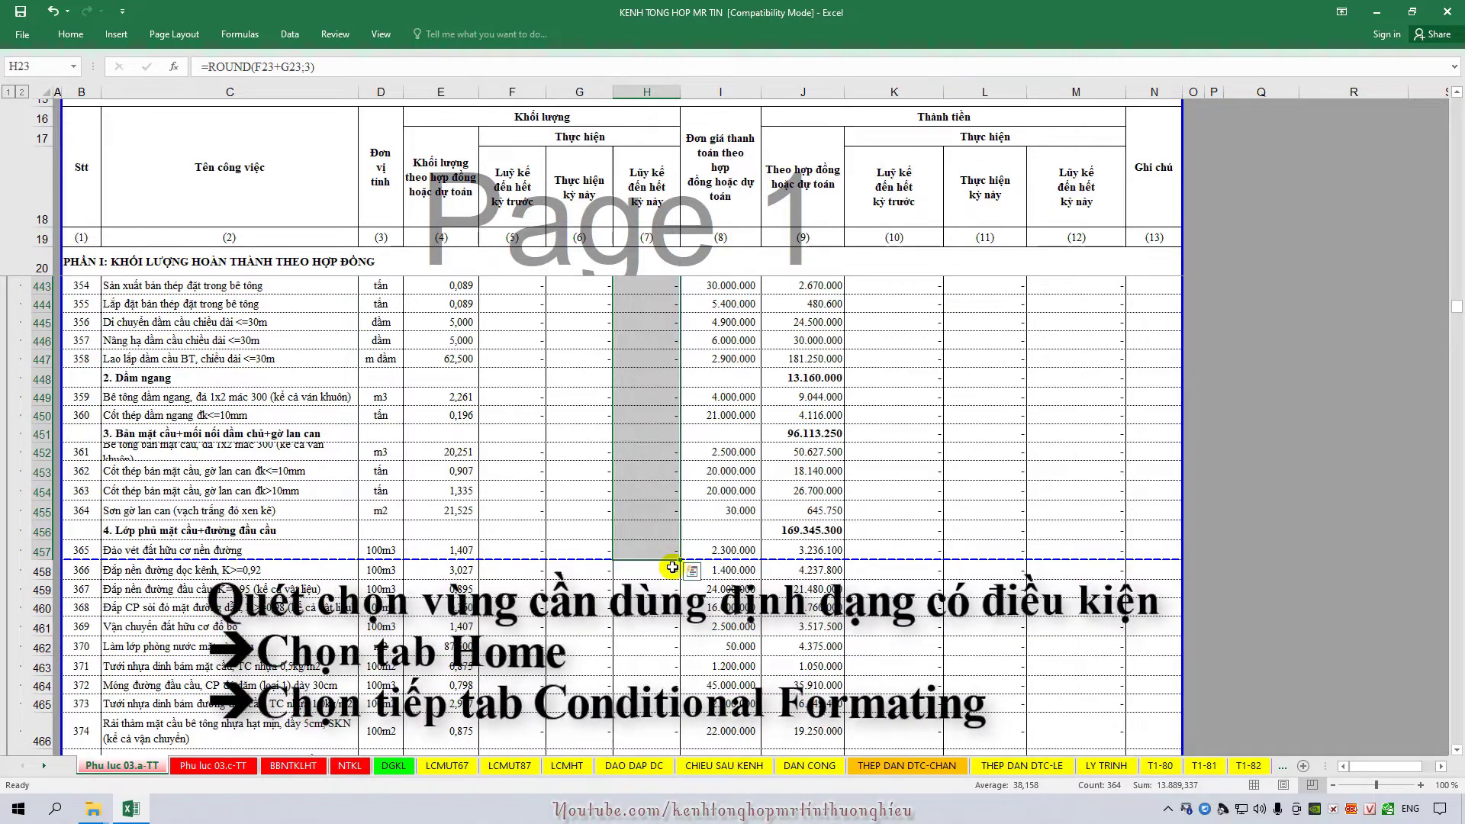
scroll(672, 567, up, 8)
scroll(672, 567, up, 8)
scroll(673, 568, up, 7)
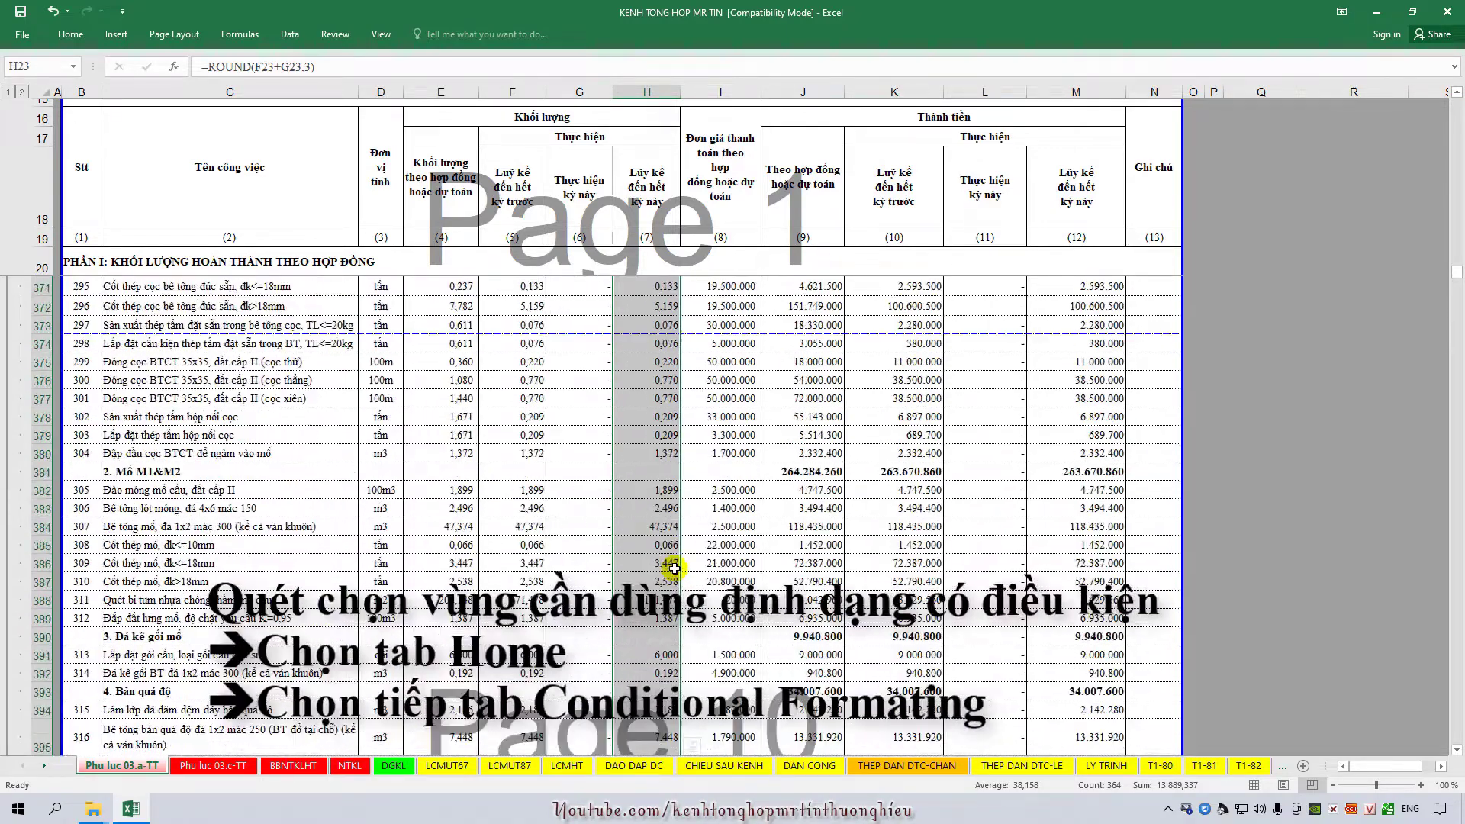
scroll(675, 568, up, 7)
scroll(674, 568, down, 8)
scroll(674, 569, down, 8)
scroll(675, 568, down, 8)
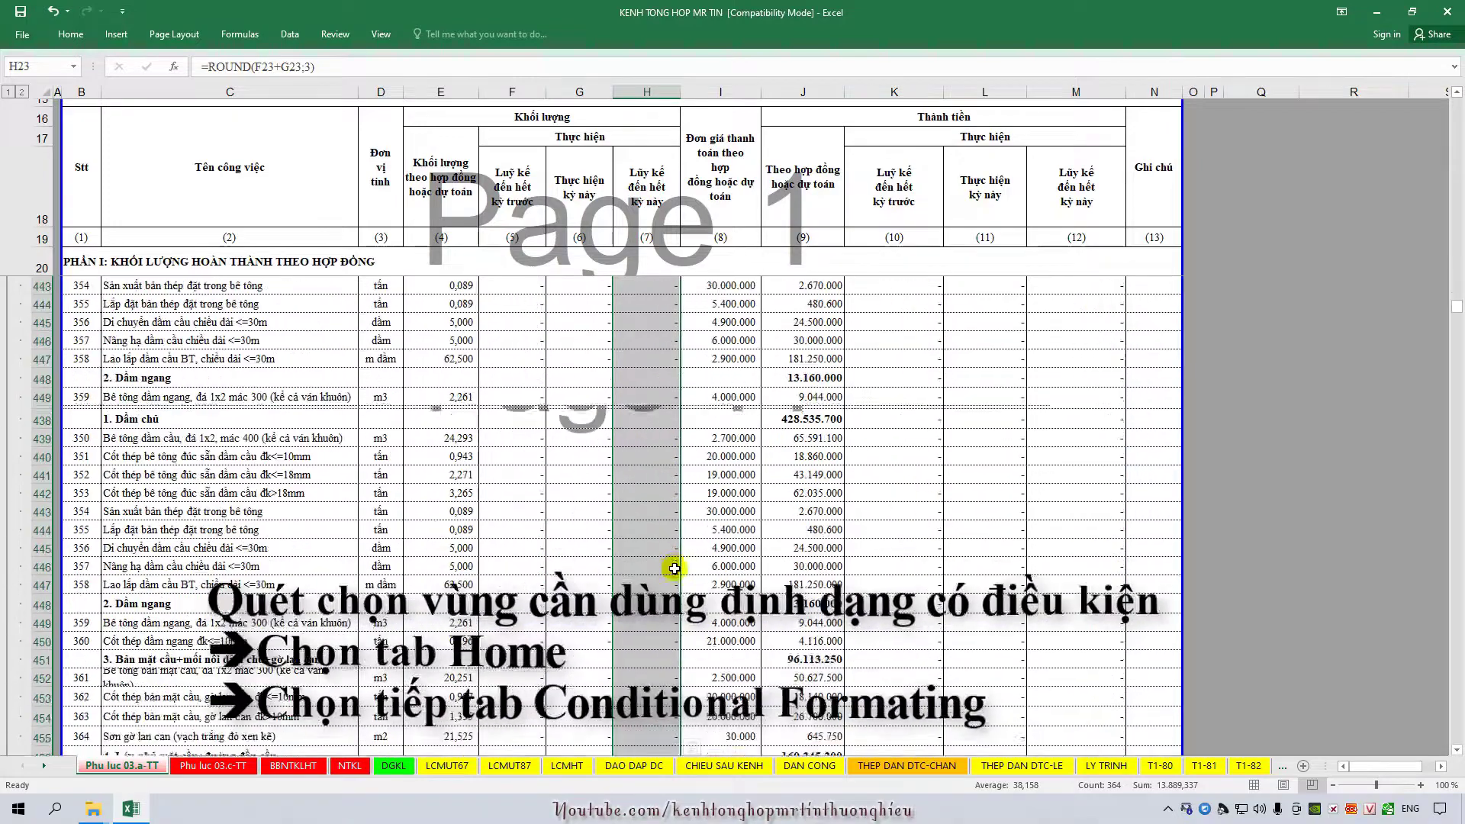
scroll(675, 568, down, 7)
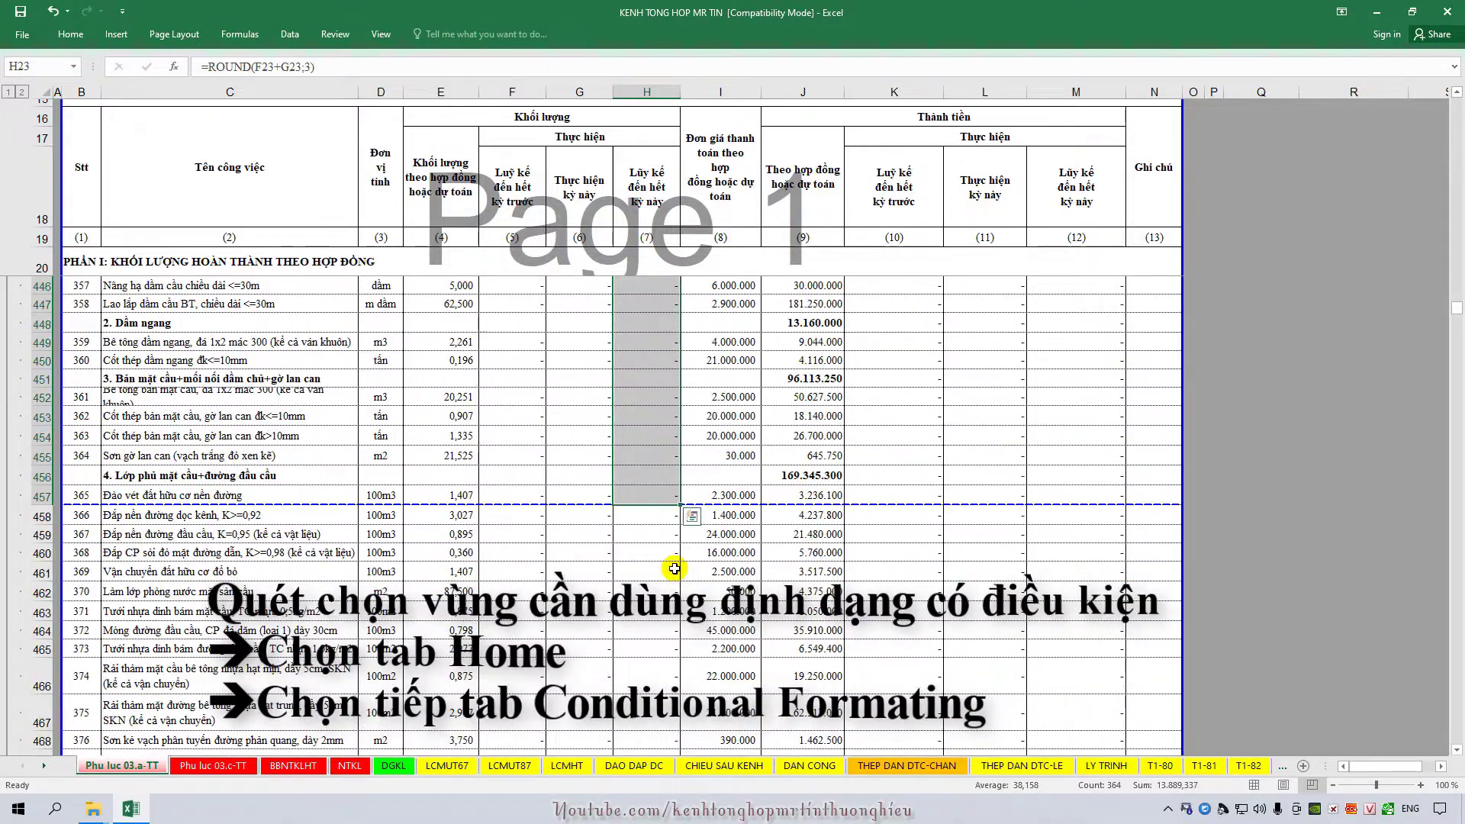
scroll(674, 568, up, 1)
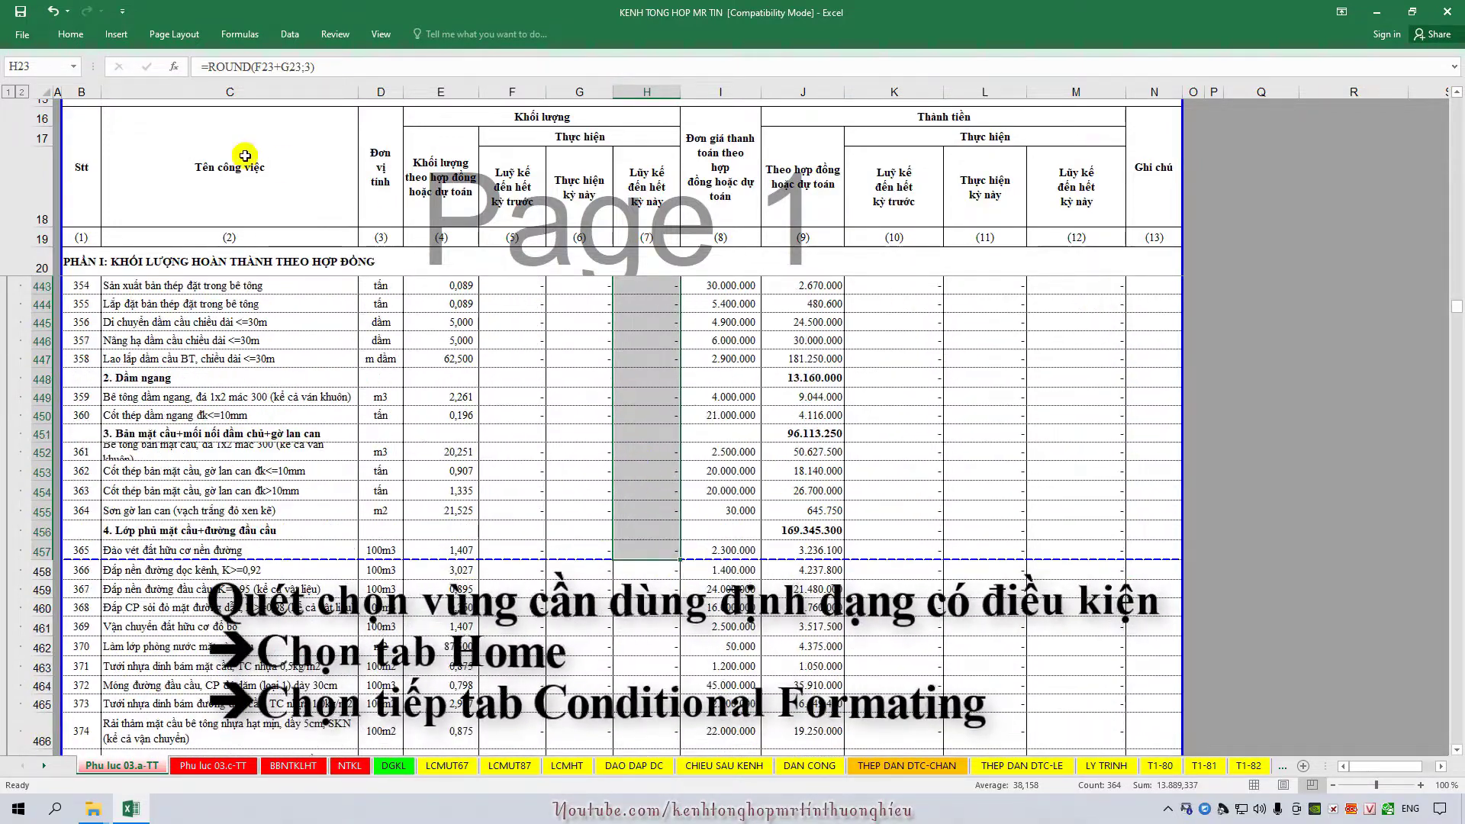
click(71, 35)
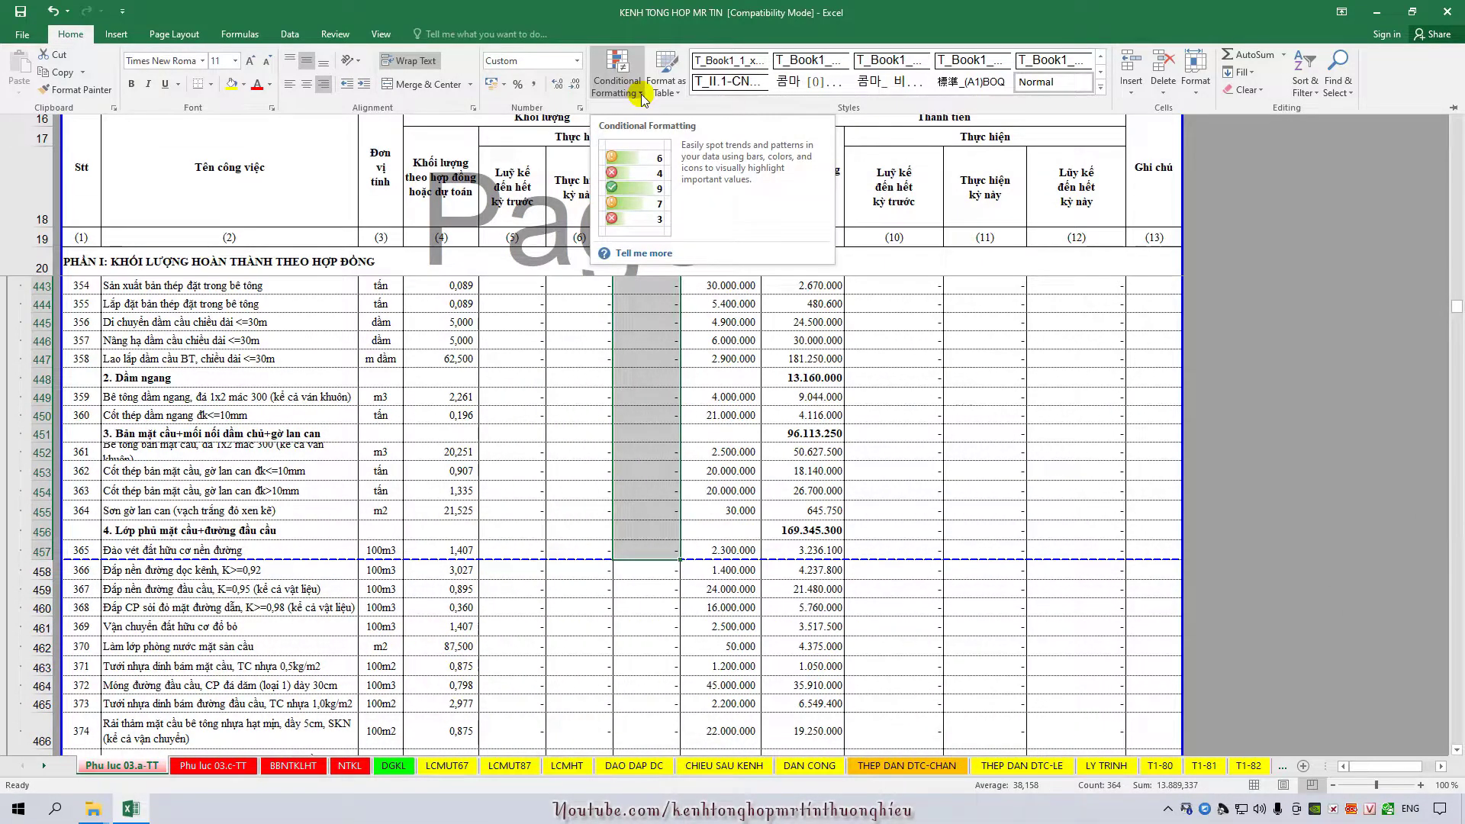
- Start a new conditional formatting rule of type 'Use a formula to determine which cells to format'
click(641, 97)
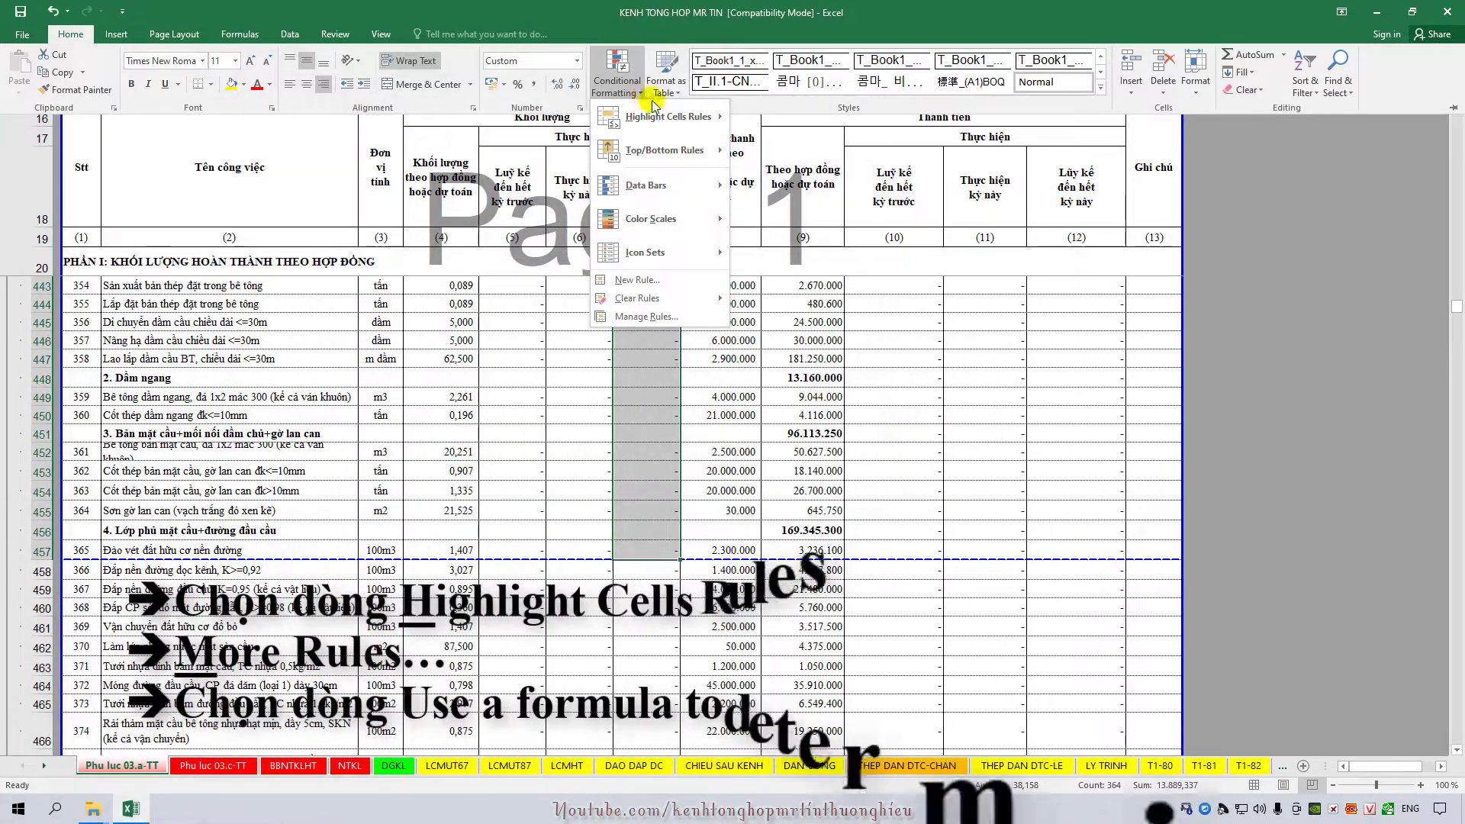
mouse_move(667, 116)
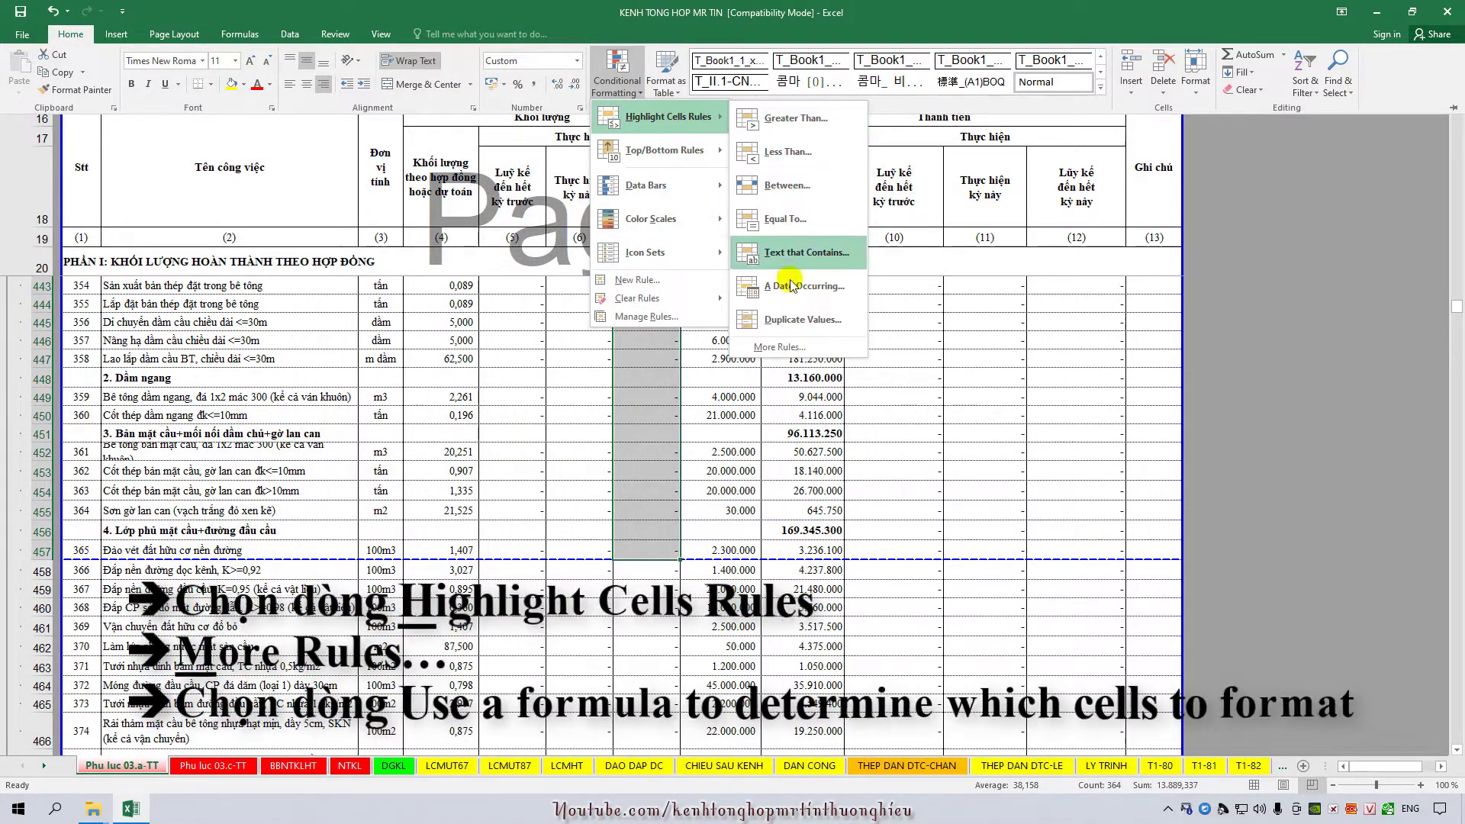
click(784, 350)
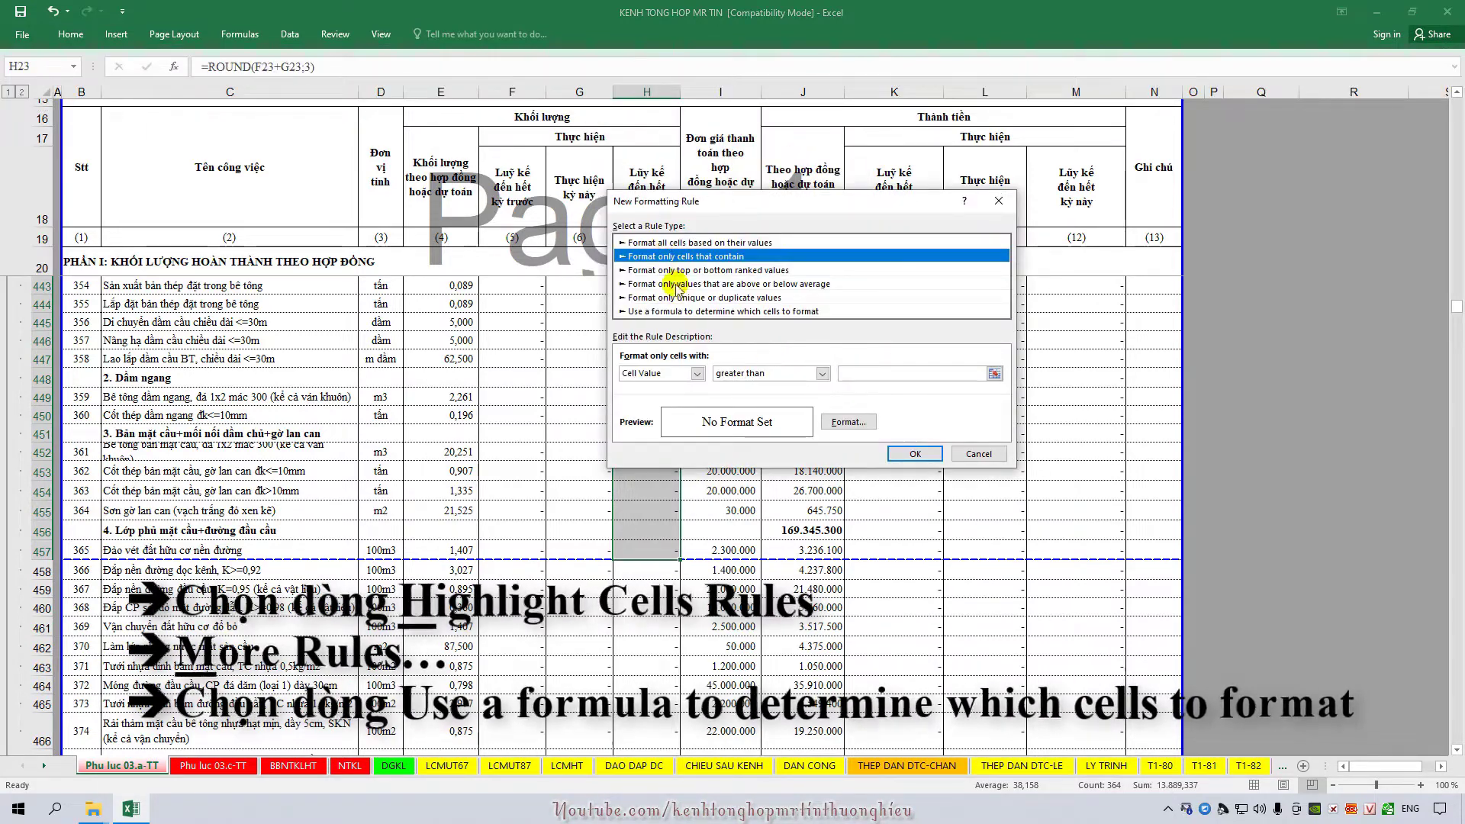
click(675, 313)
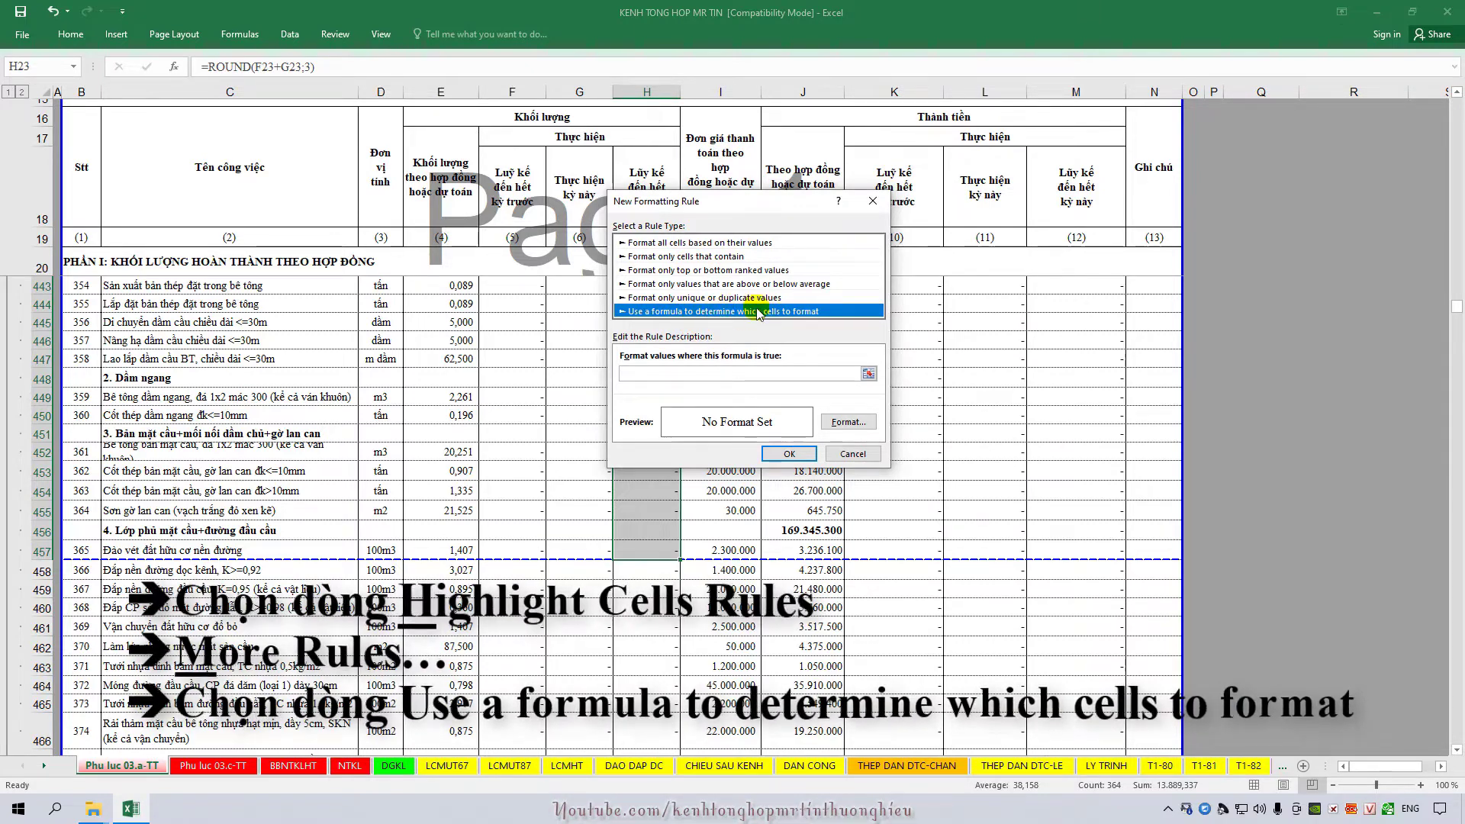
mouse_move(684, 207)
mouse_down()
mouse_move(929, 208)
mouse_move(892, 206)
mouse_up()
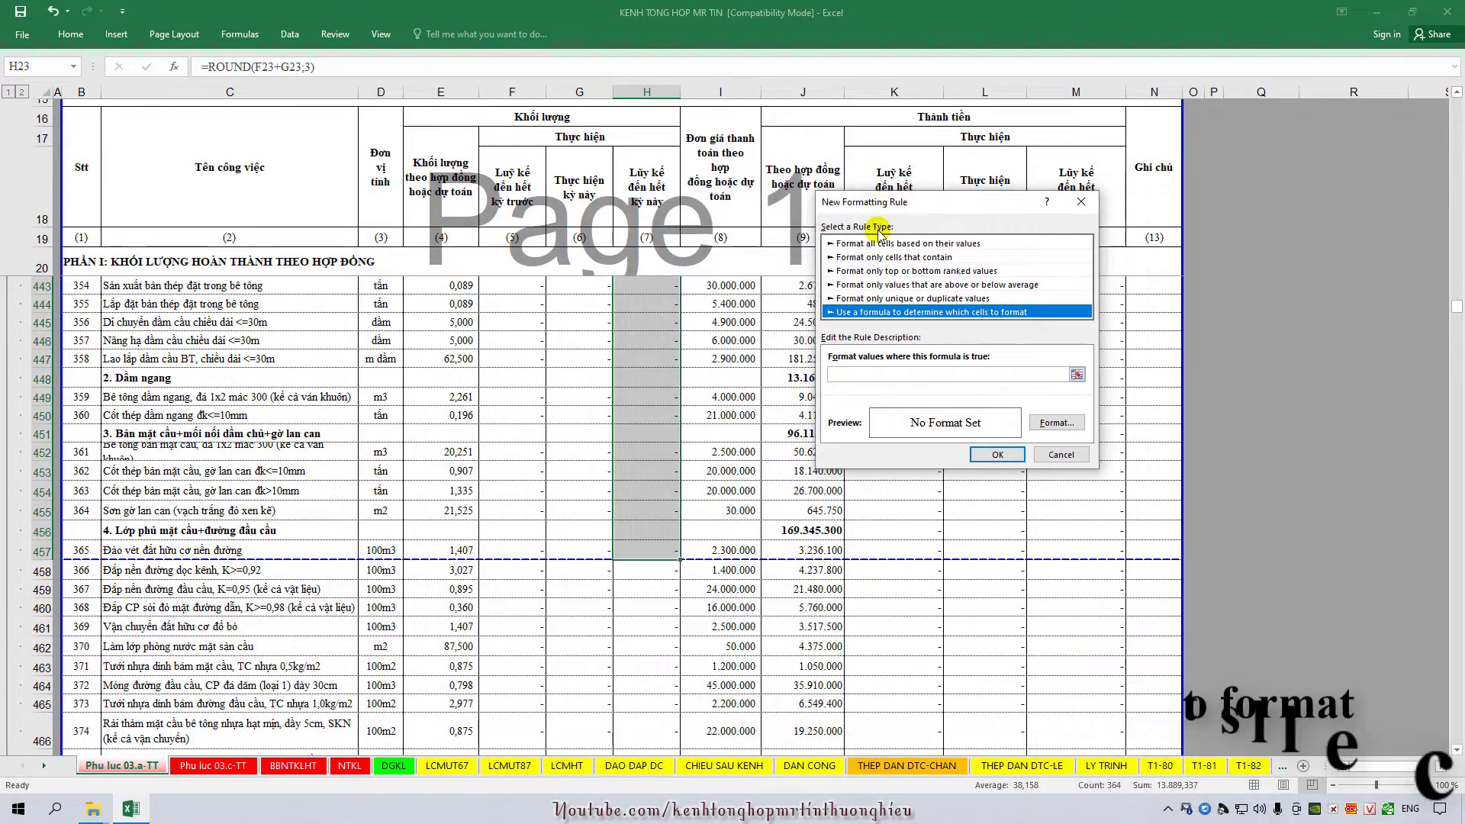
click(845, 375)
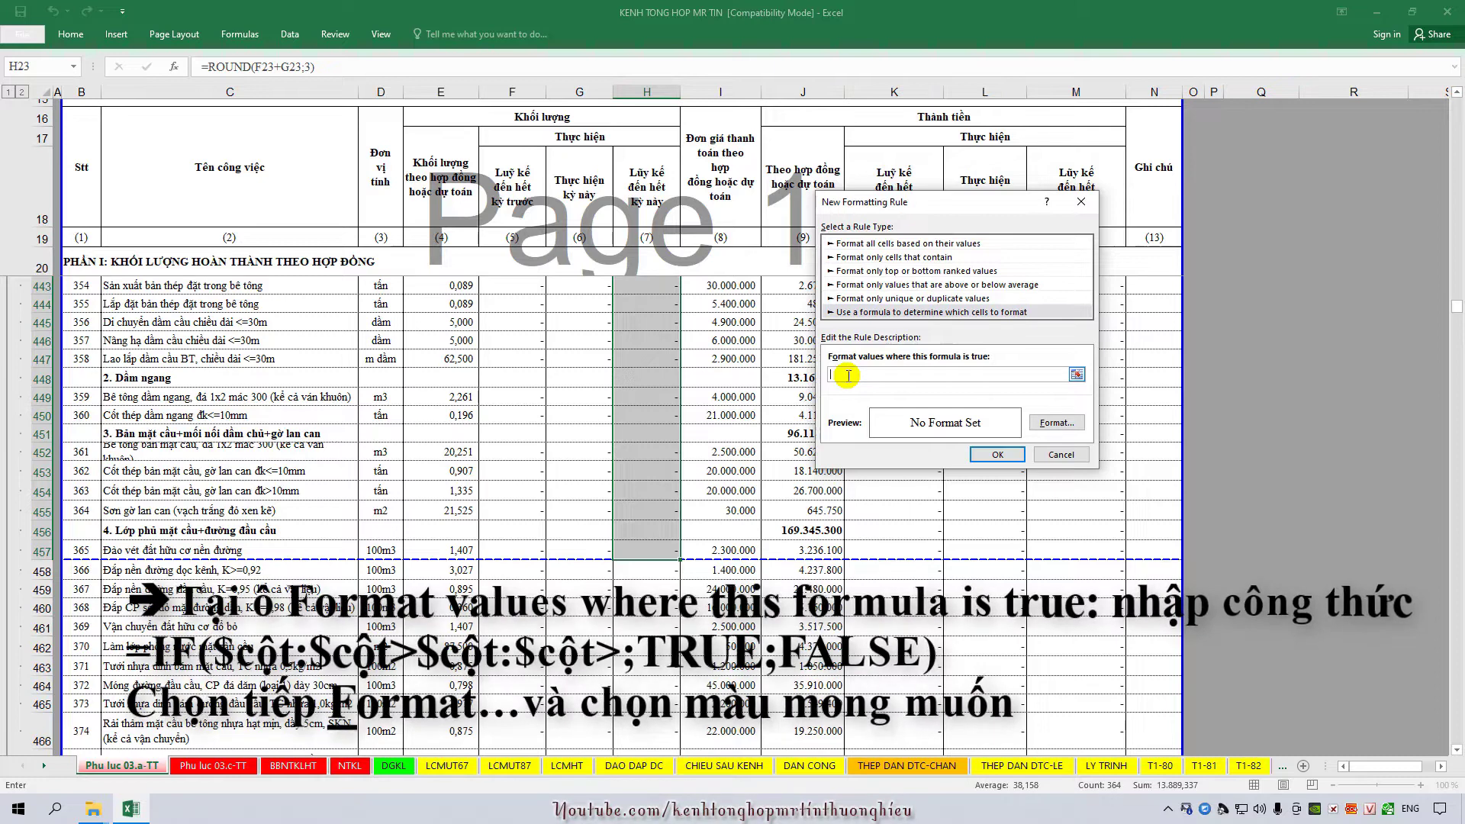
- Enter =IF($H$23:$H457>$E23:$E457;TRUE;FALSE) as the rule's condition formula
text(=IF($)
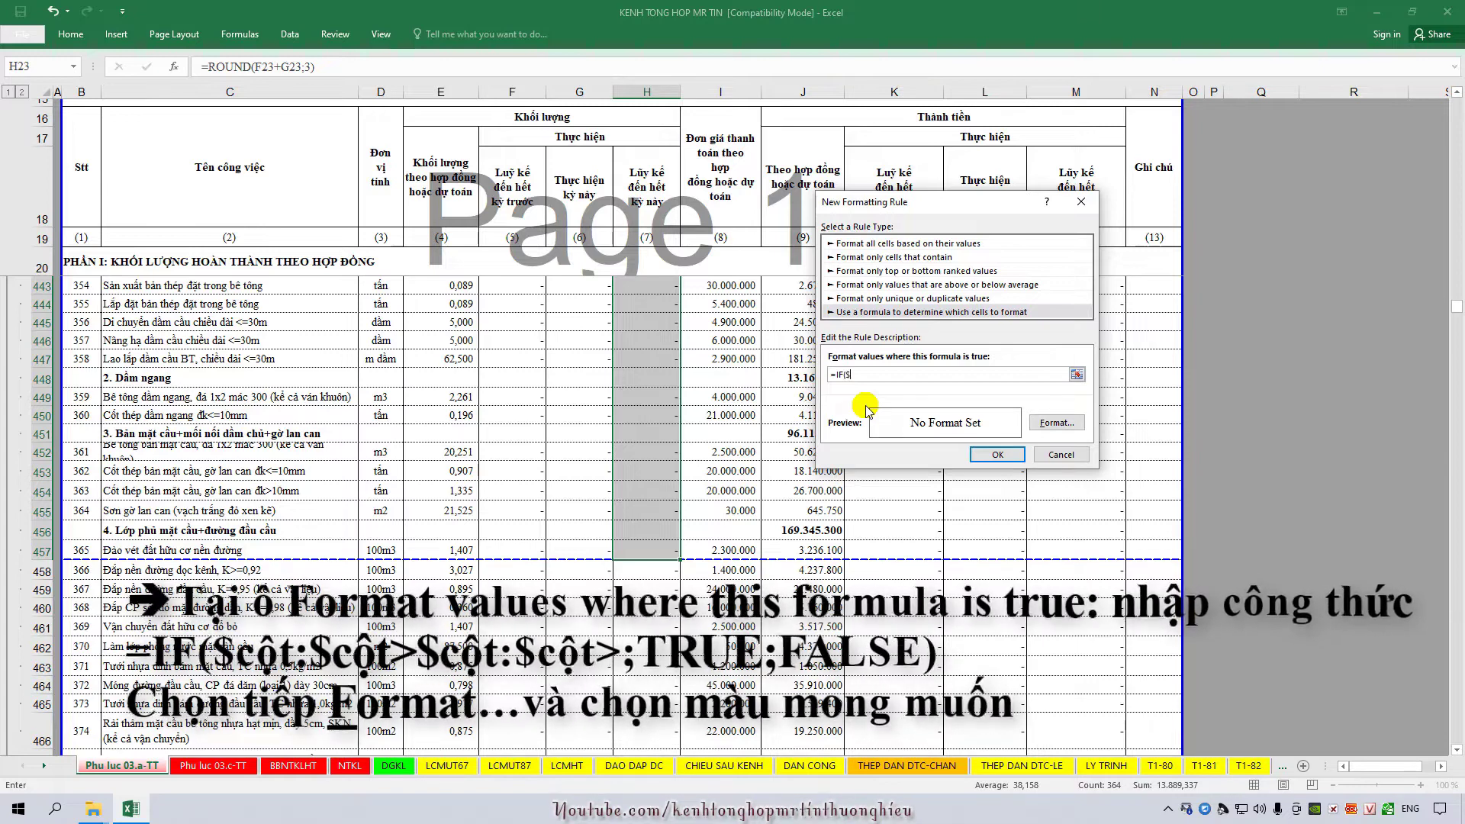
text(H)
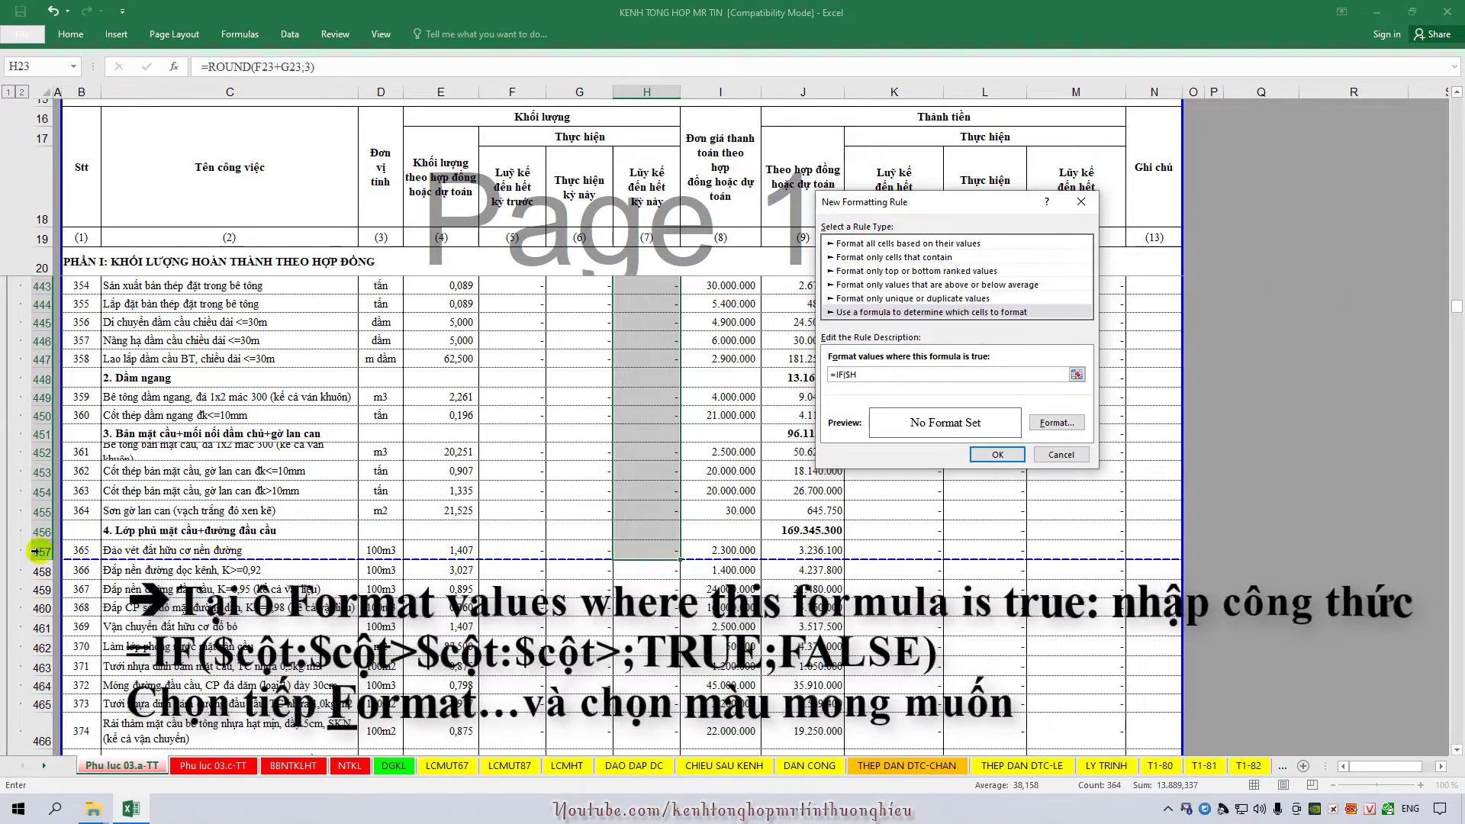
drag(1457, 305, 1457, 107)
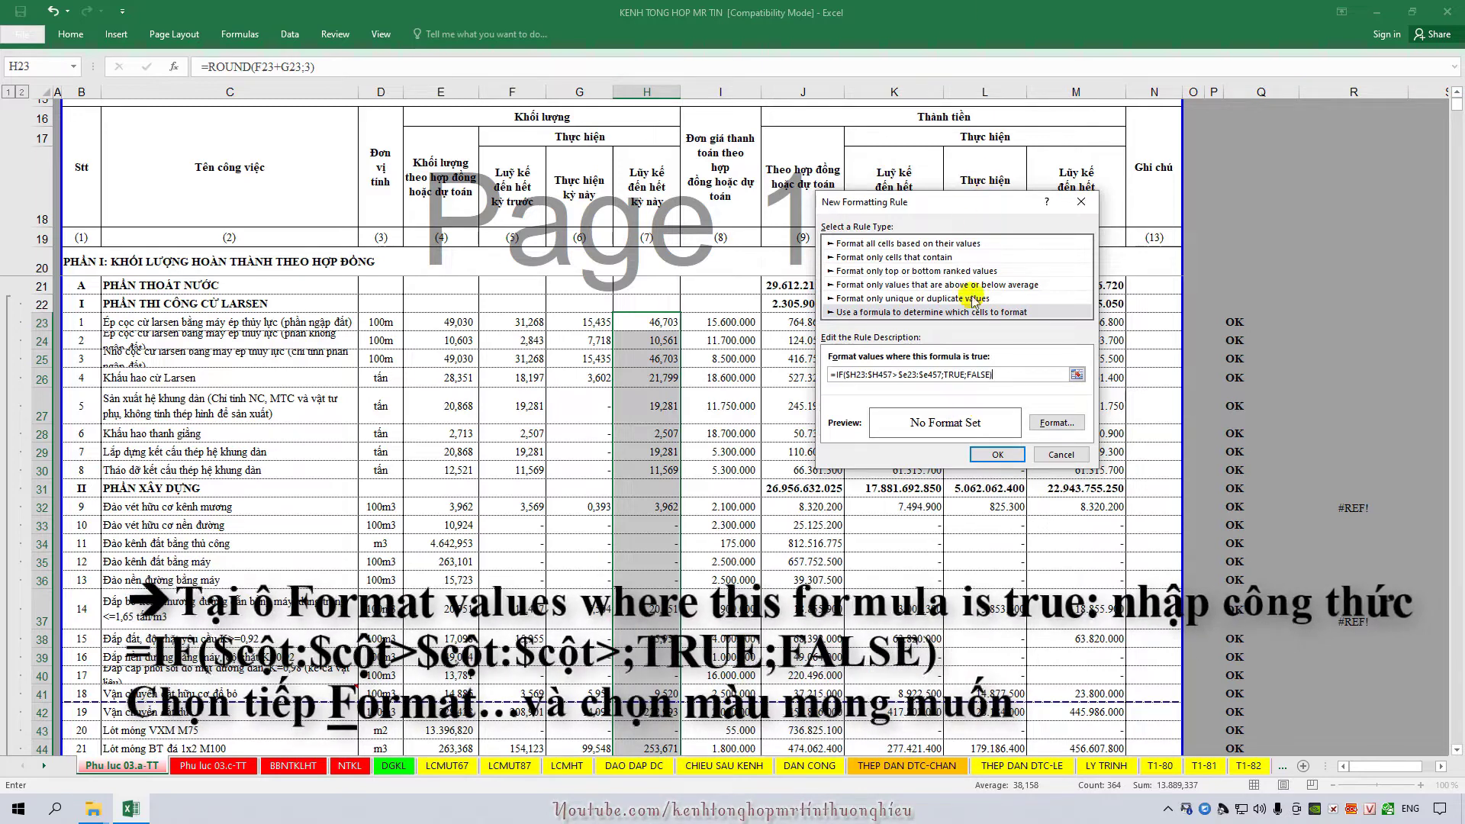
- Give the rule a bright green fill from More Colors and confirm all the dialogs
click(1051, 424)
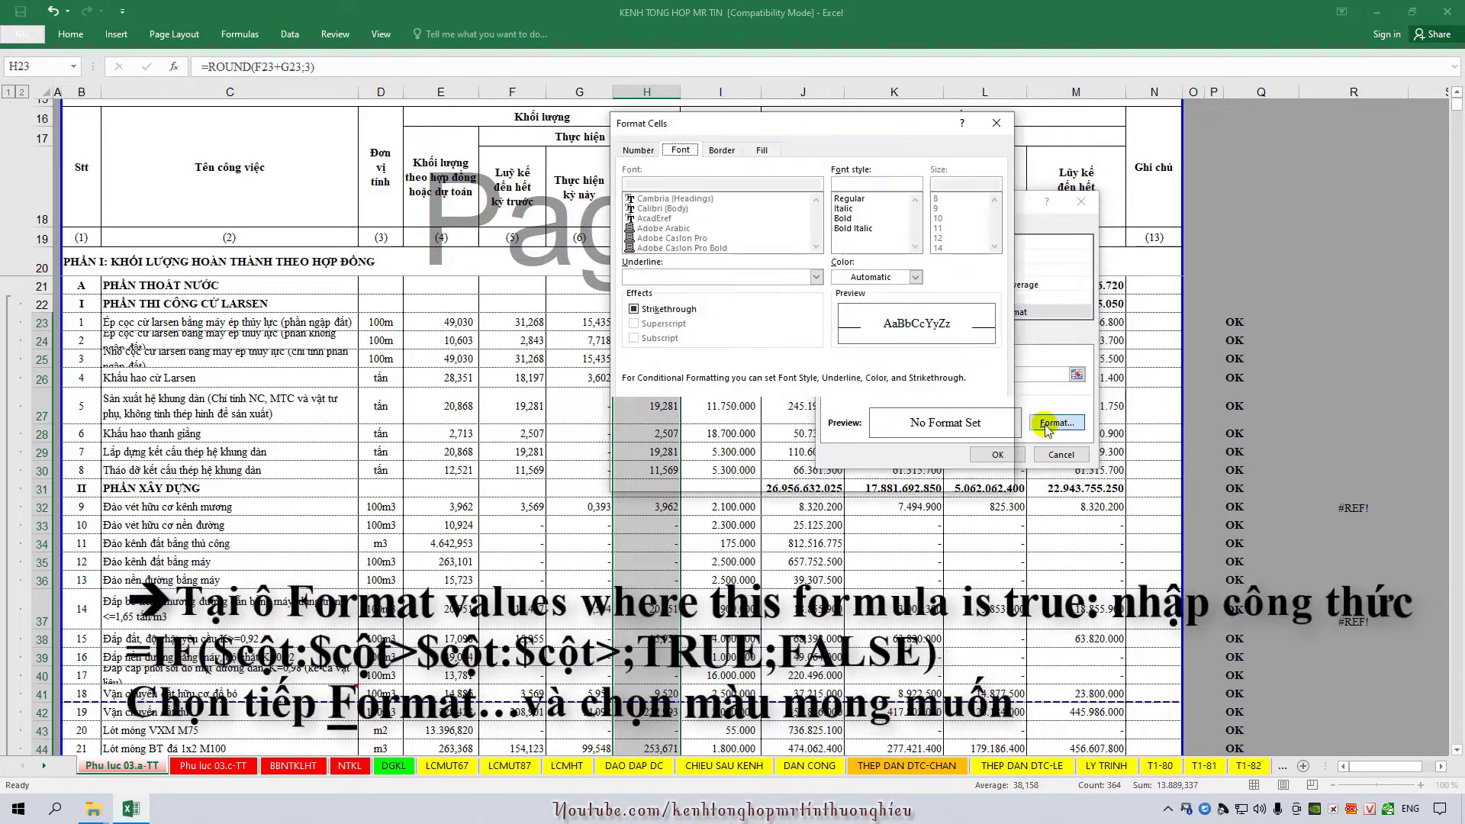
click(763, 150)
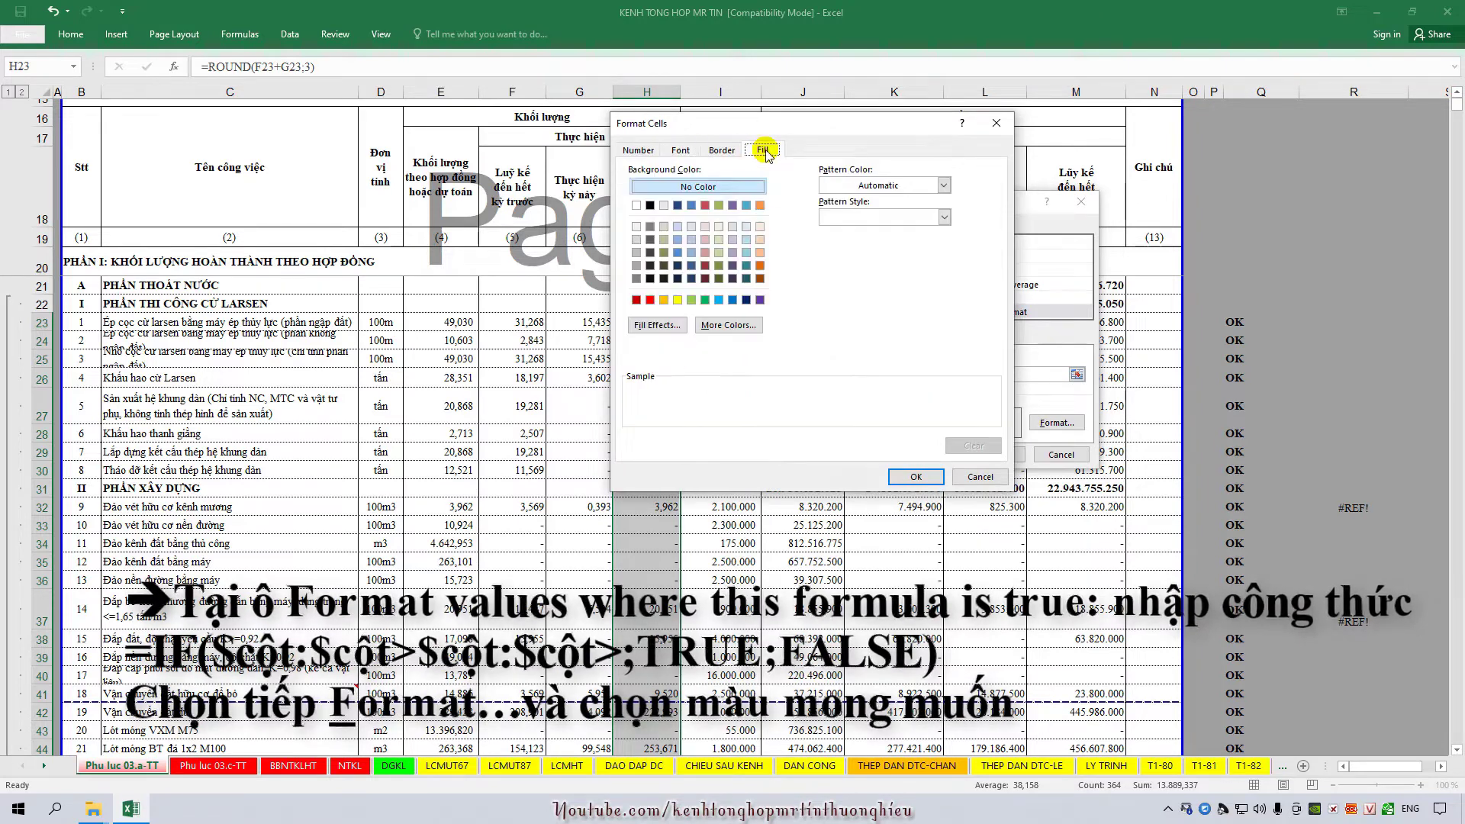
click(717, 325)
click(736, 290)
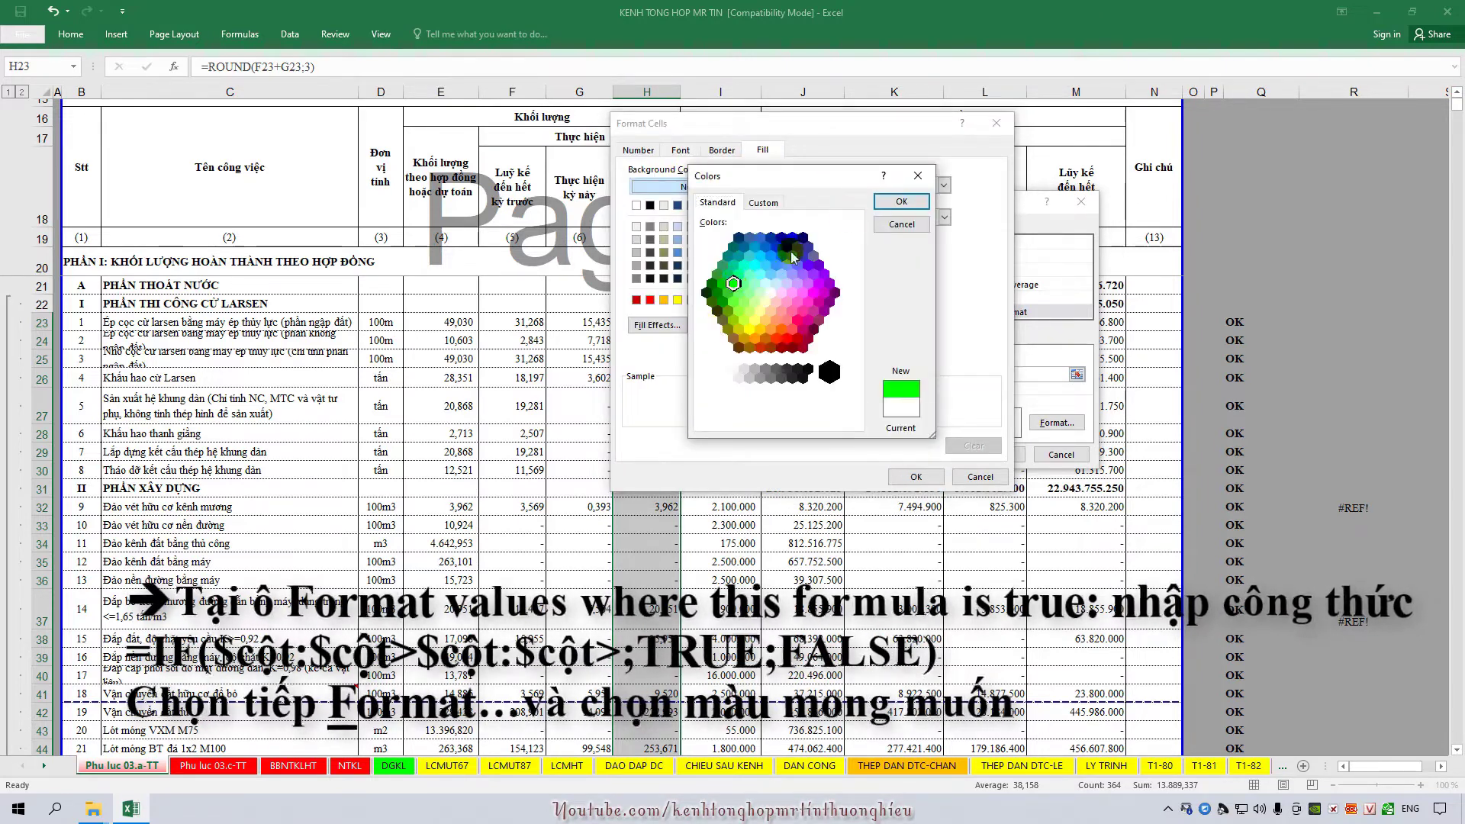
click(901, 202)
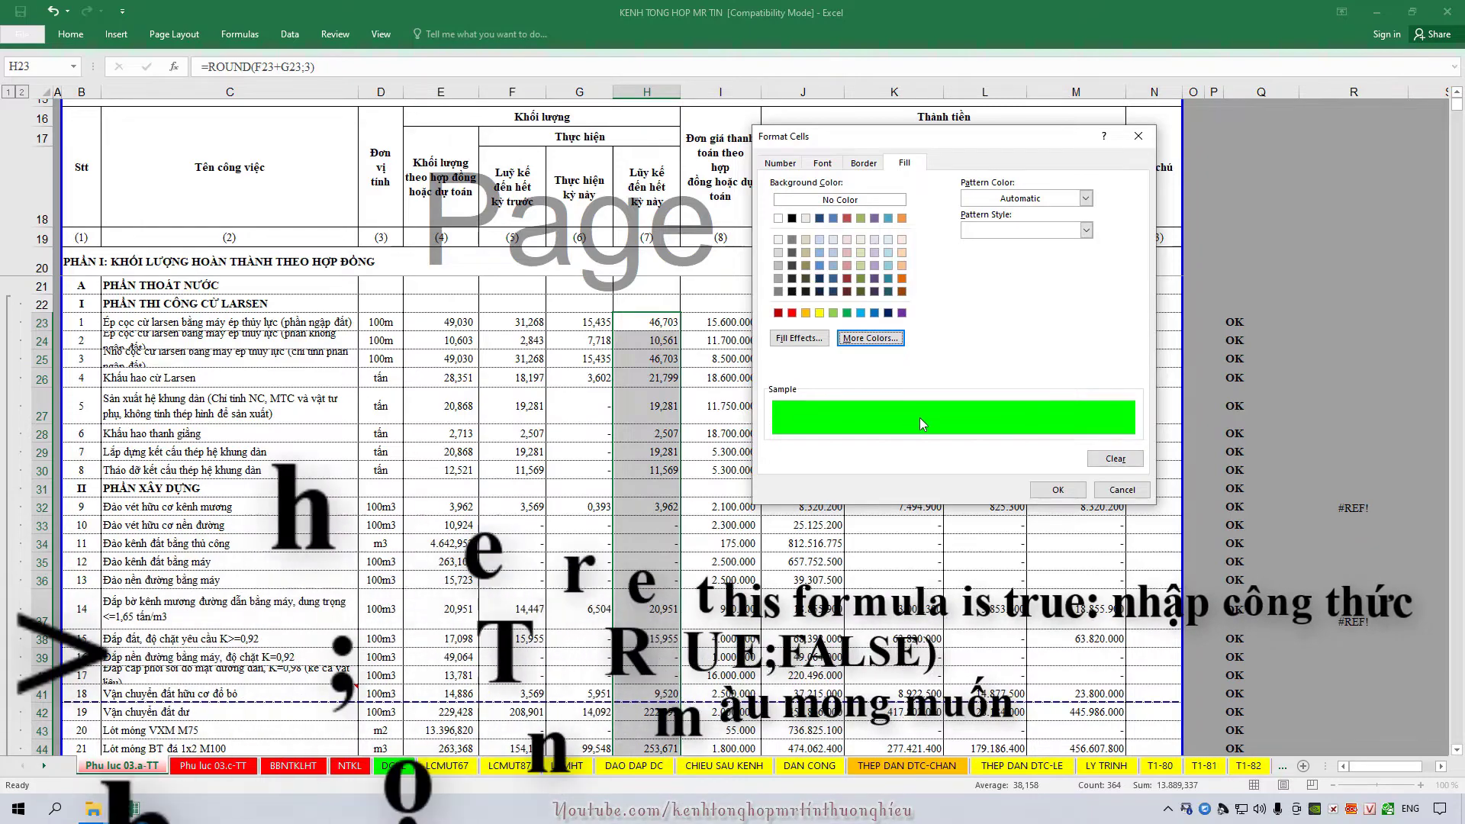
click(1054, 489)
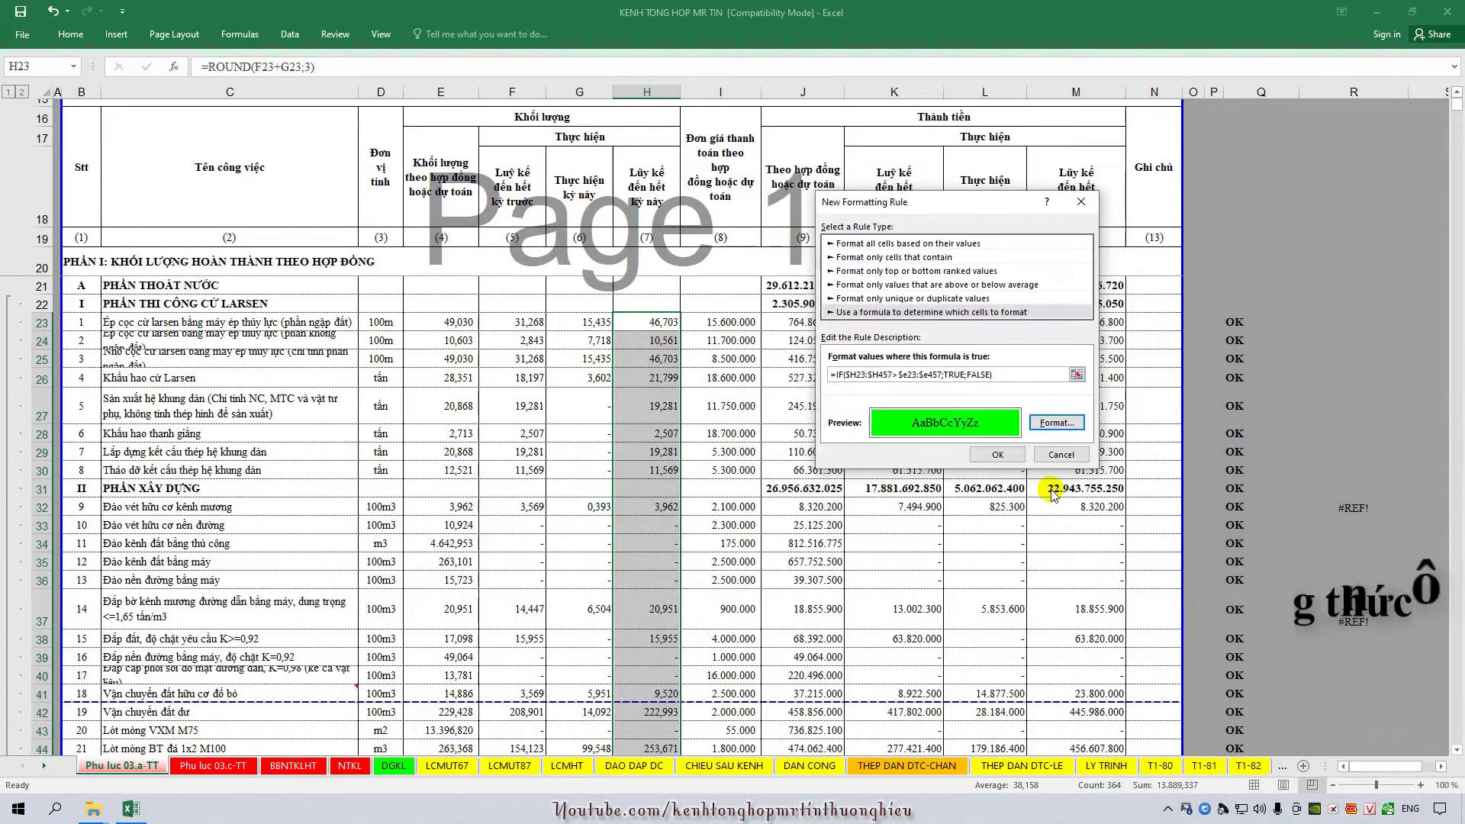
click(998, 455)
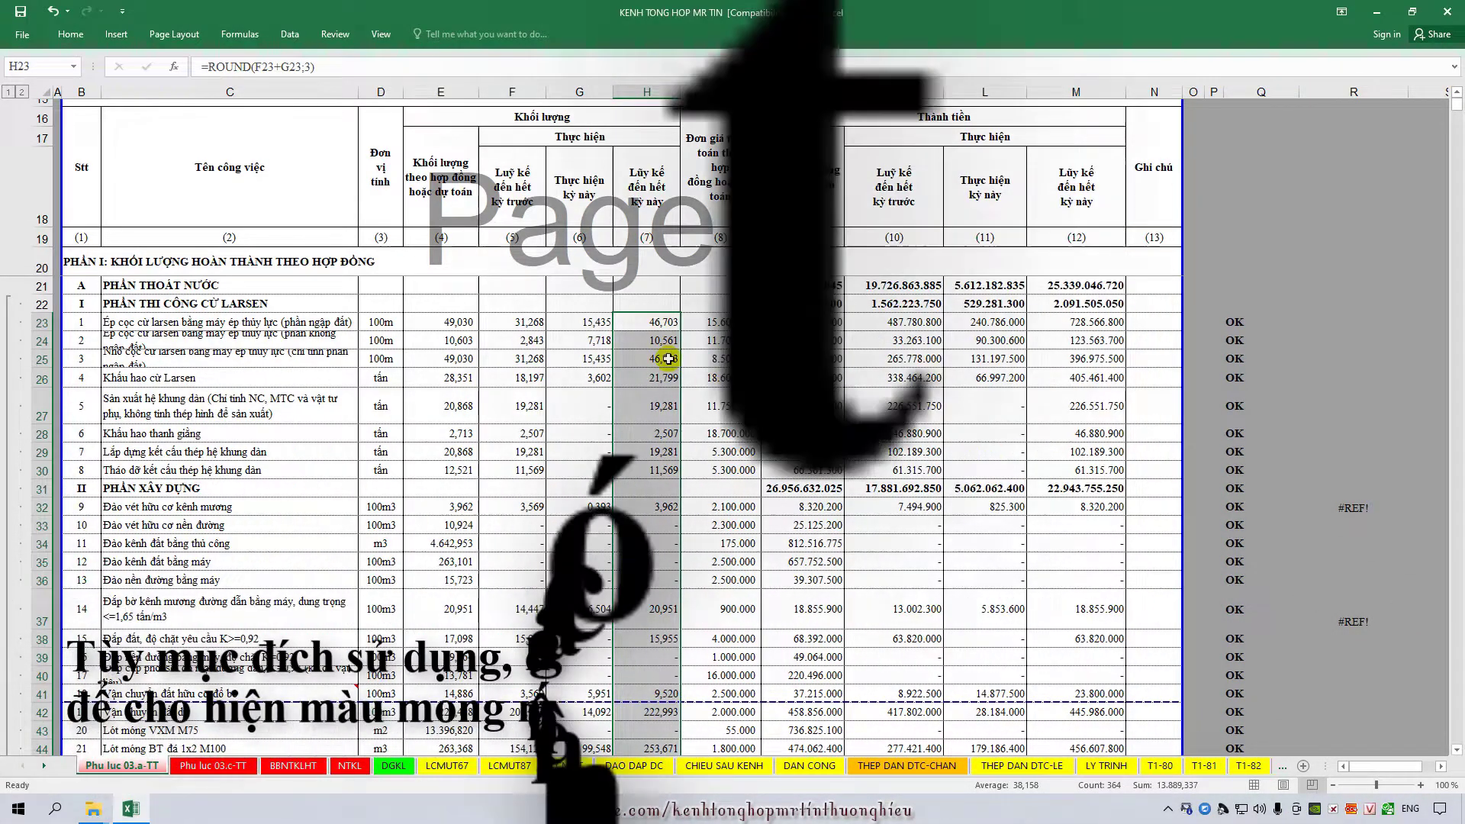
- Enter 50000 in G23 and check that H23 rises to 81,268 and turns green
click(630, 322)
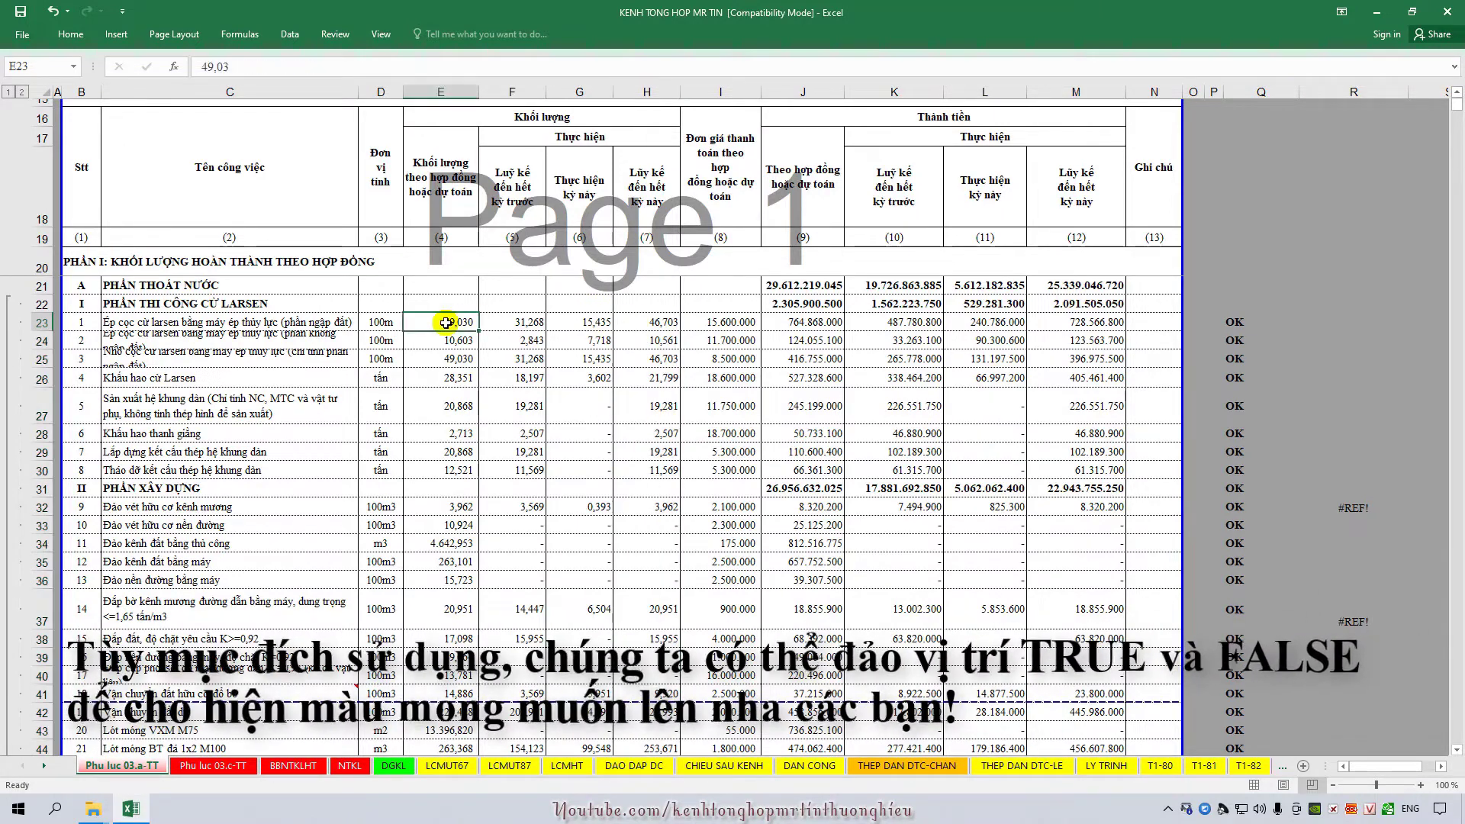
click(577, 321)
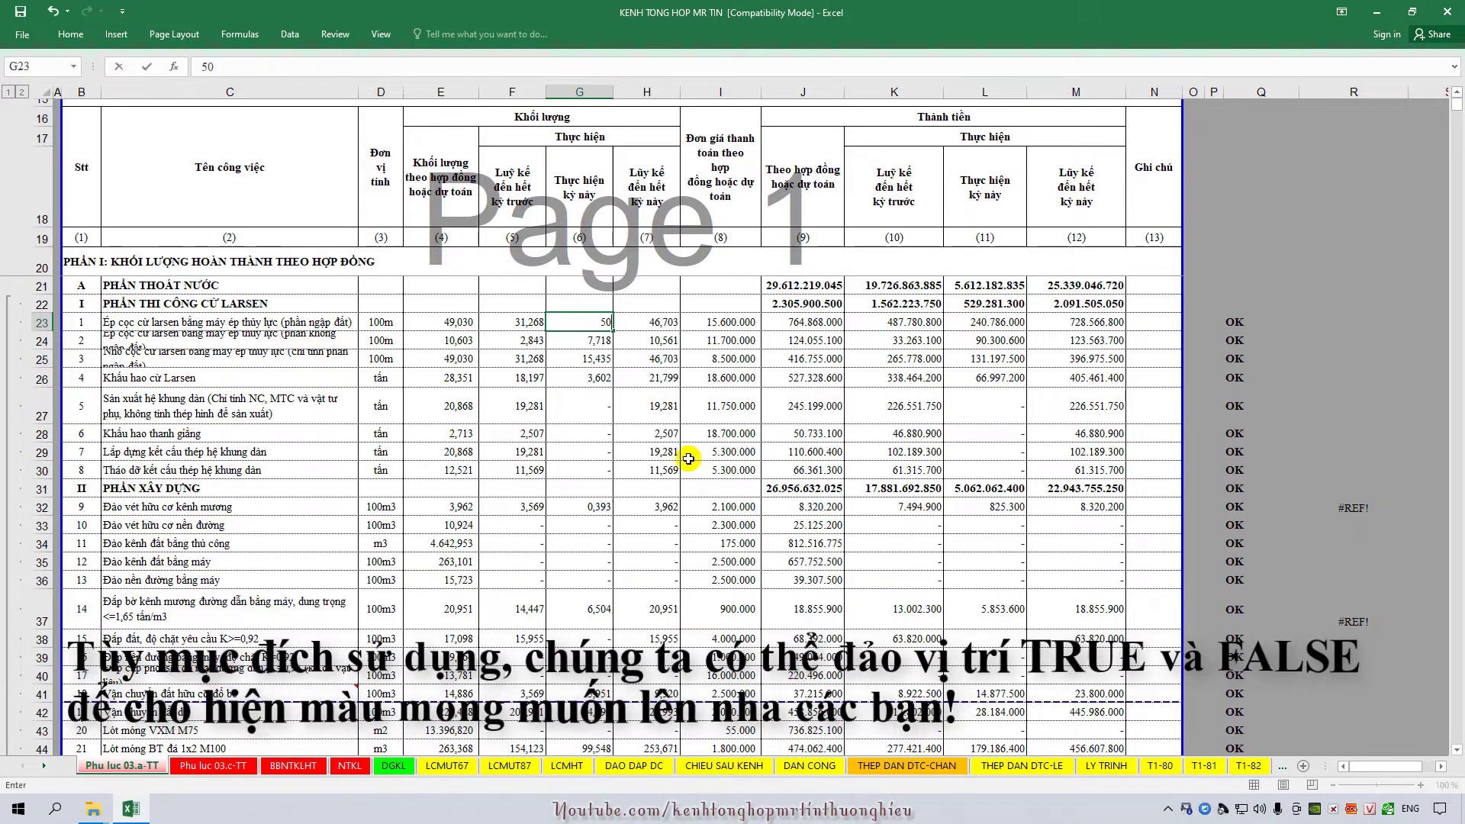
text(50000)
key(Return)
click(658, 323)
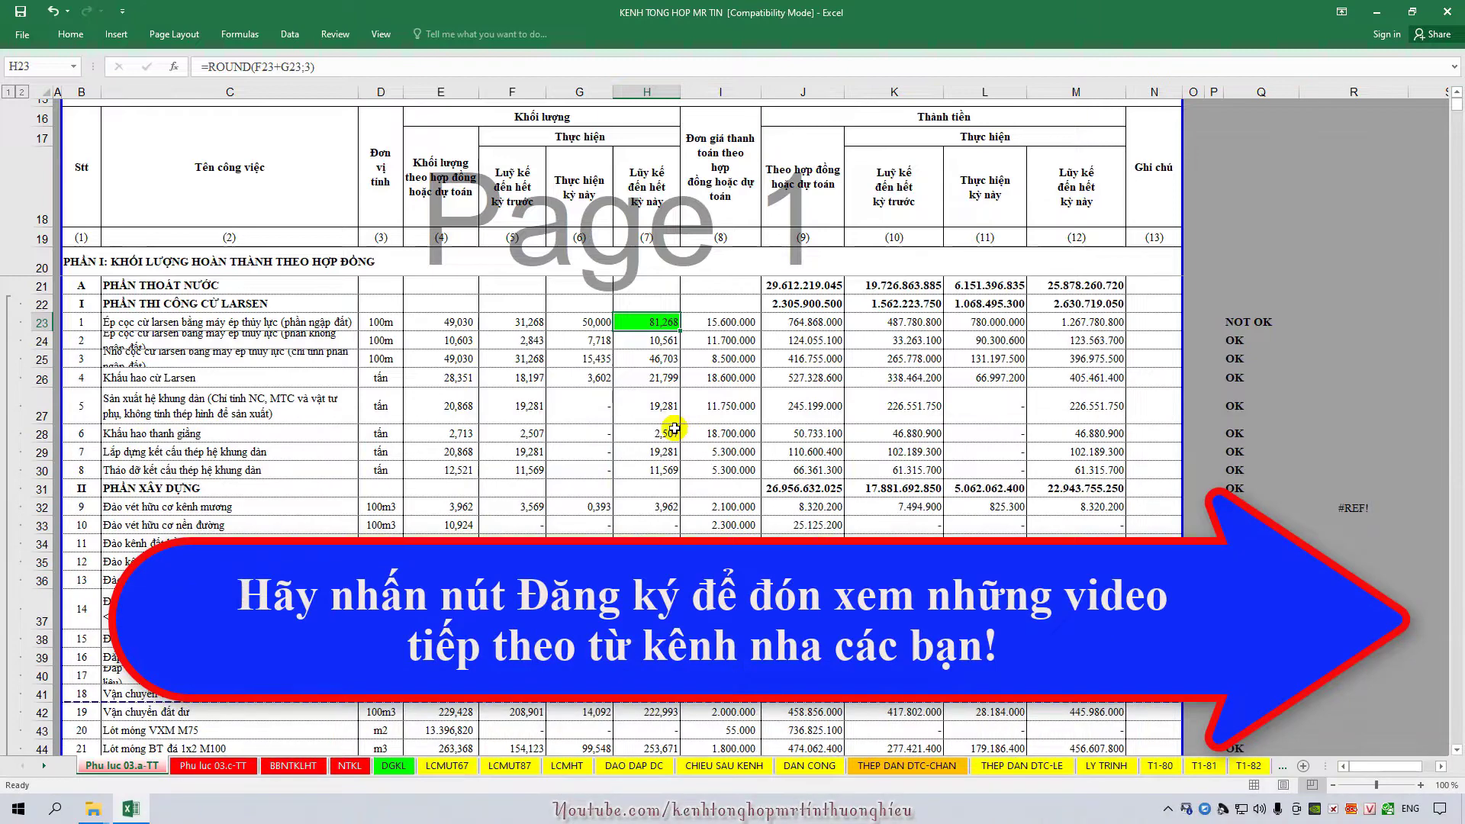
scroll(695, 437, down, 2)
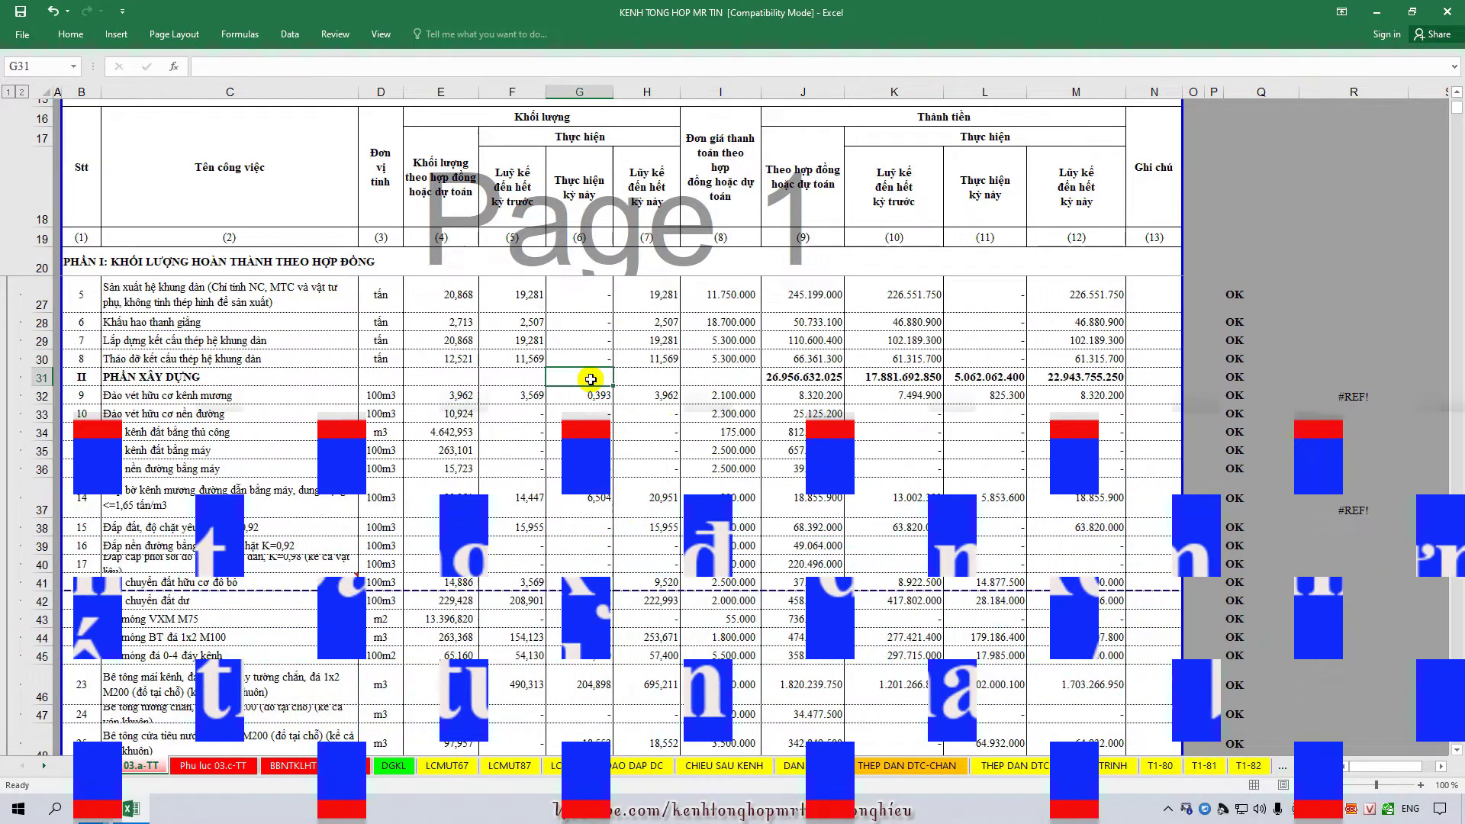
- Enter 5 in G32 so H32 rises to 8,569 and turns green
click(598, 397)
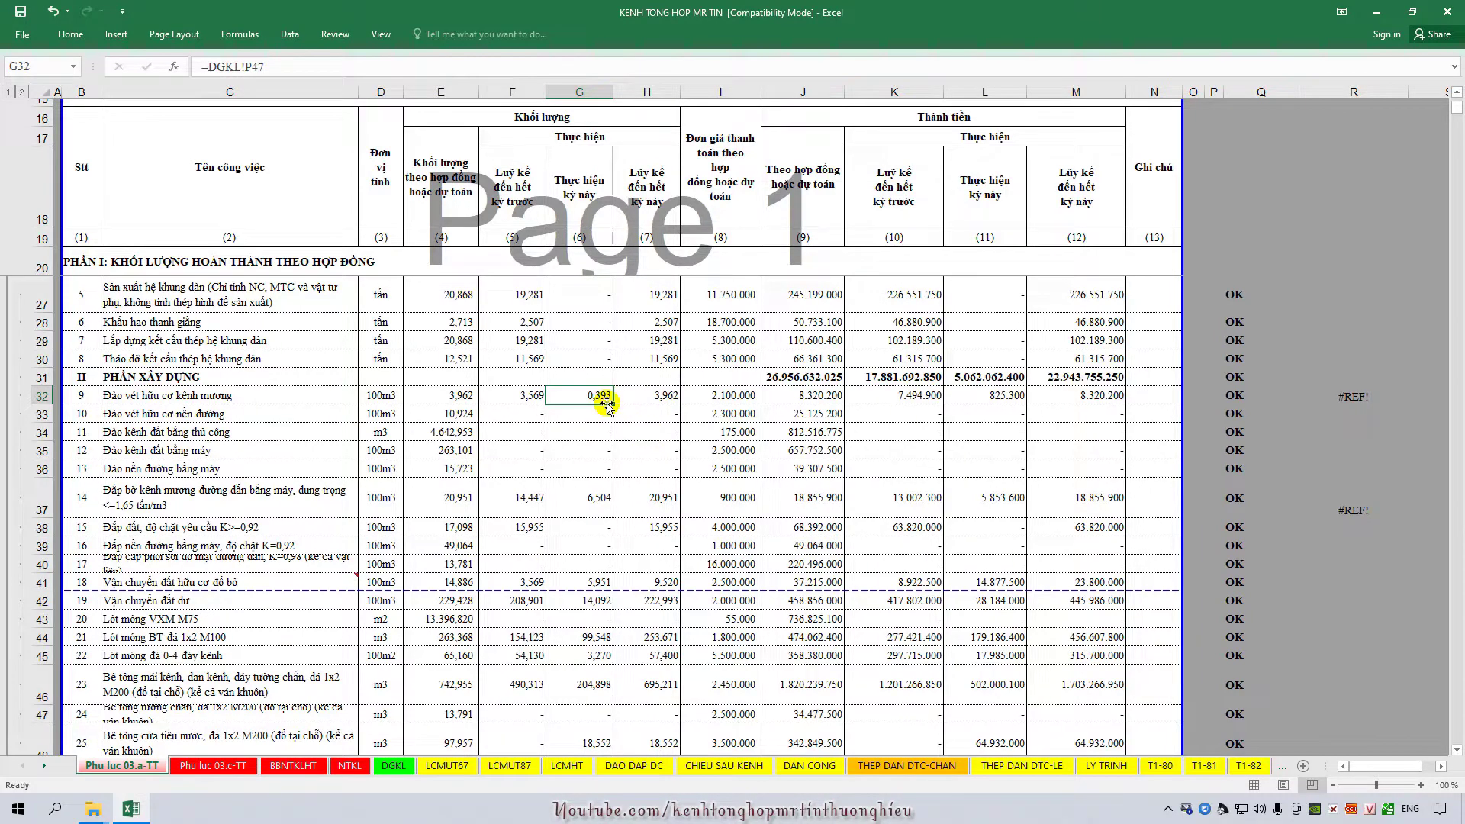
text(5)
key(Return)
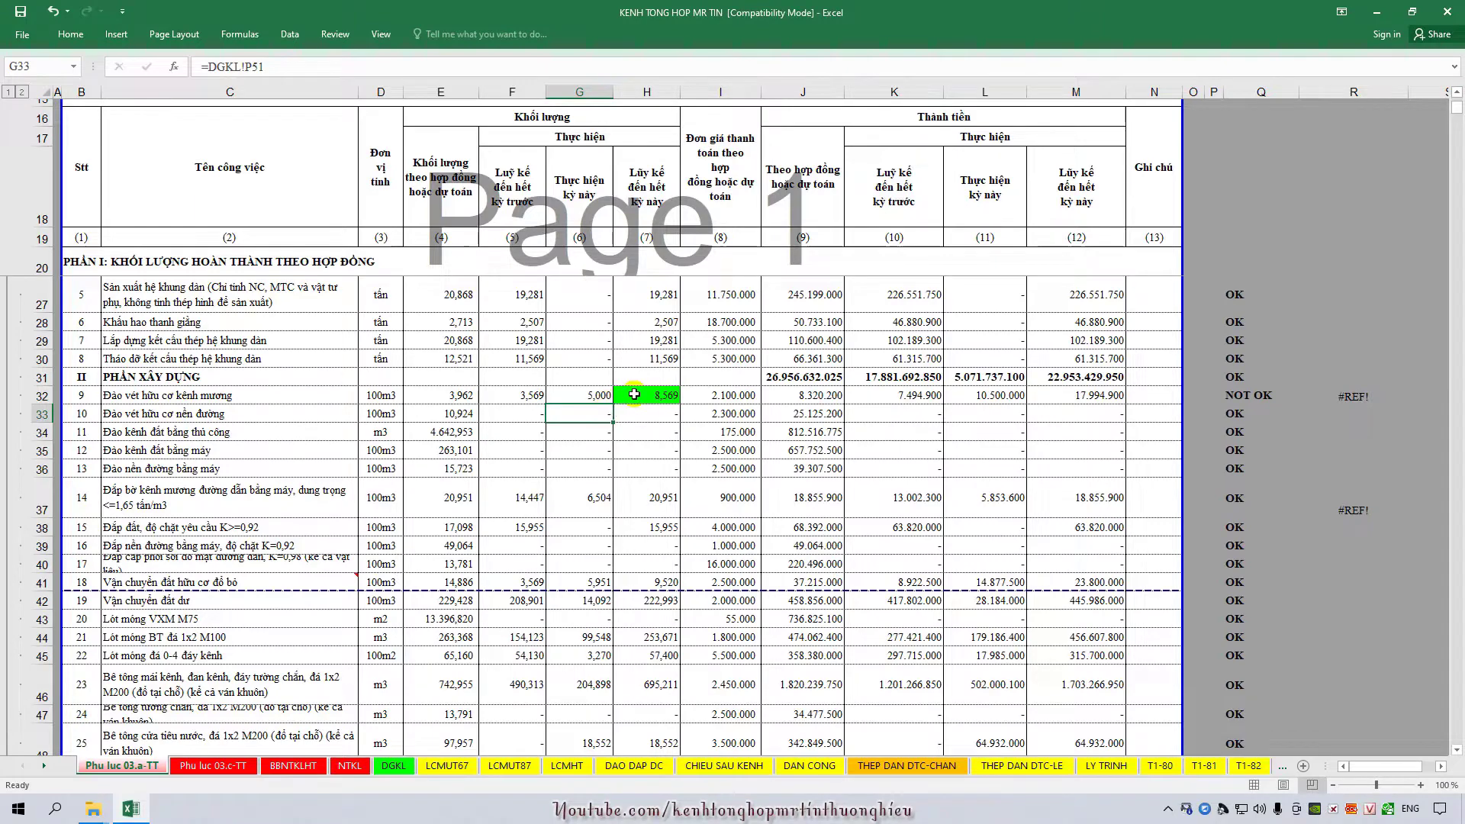
click(634, 393)
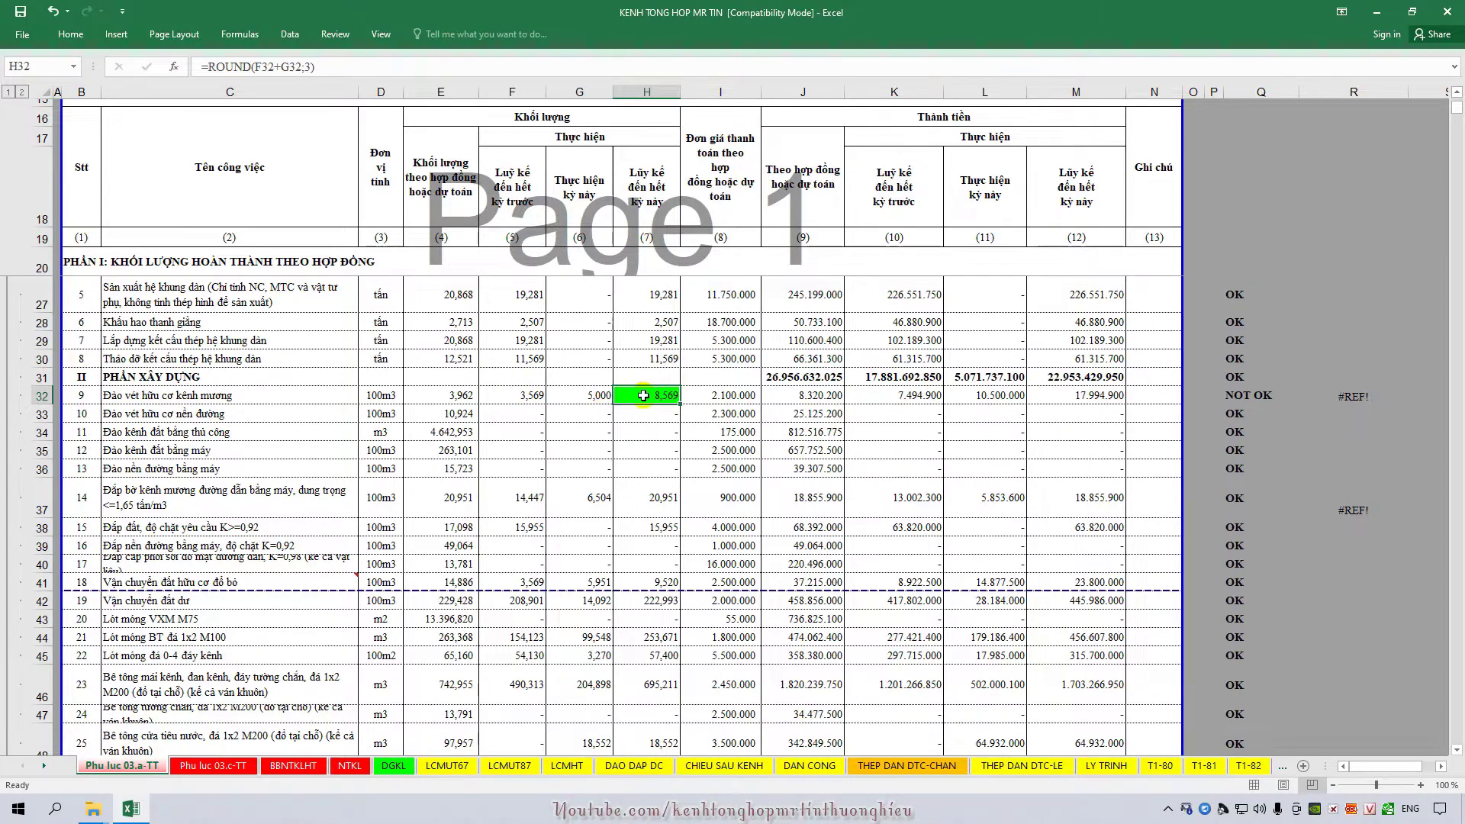
scroll(645, 404, down, 4)
scroll(657, 450, down, 4)
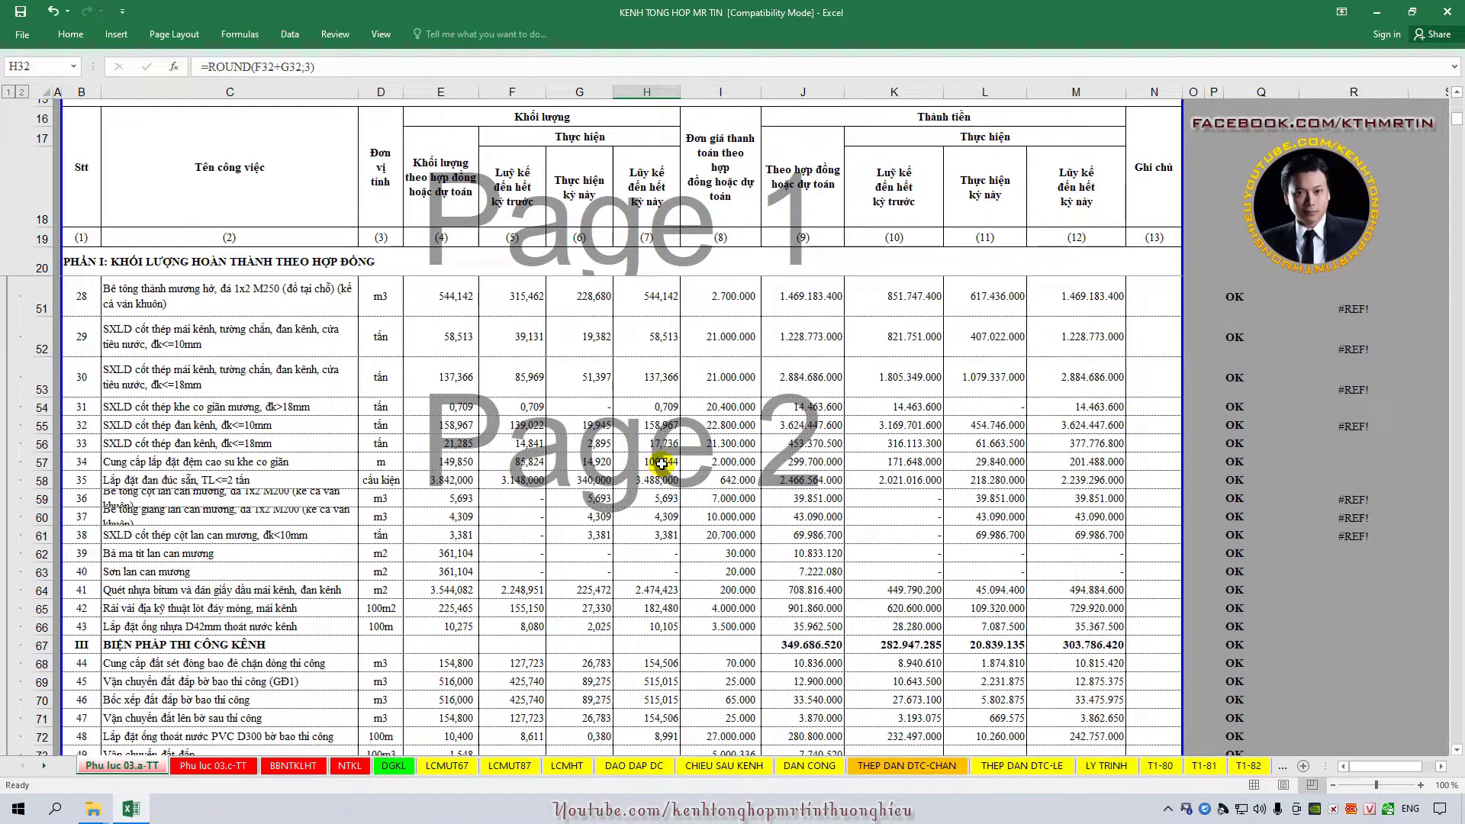
- Enter 60 in G53 and compare the now-green H53 total with contract quantity E53
click(456, 379)
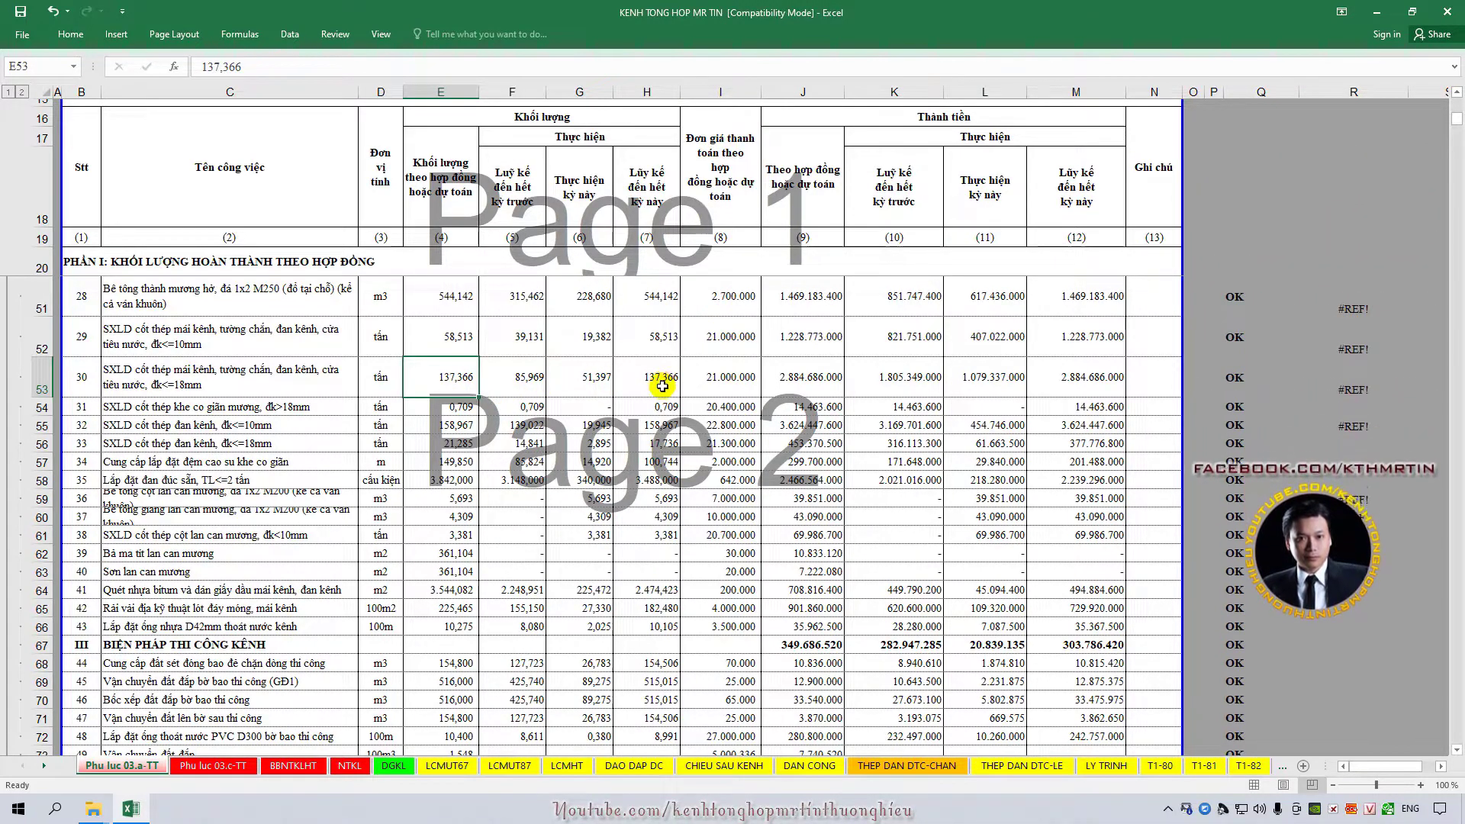
click(603, 382)
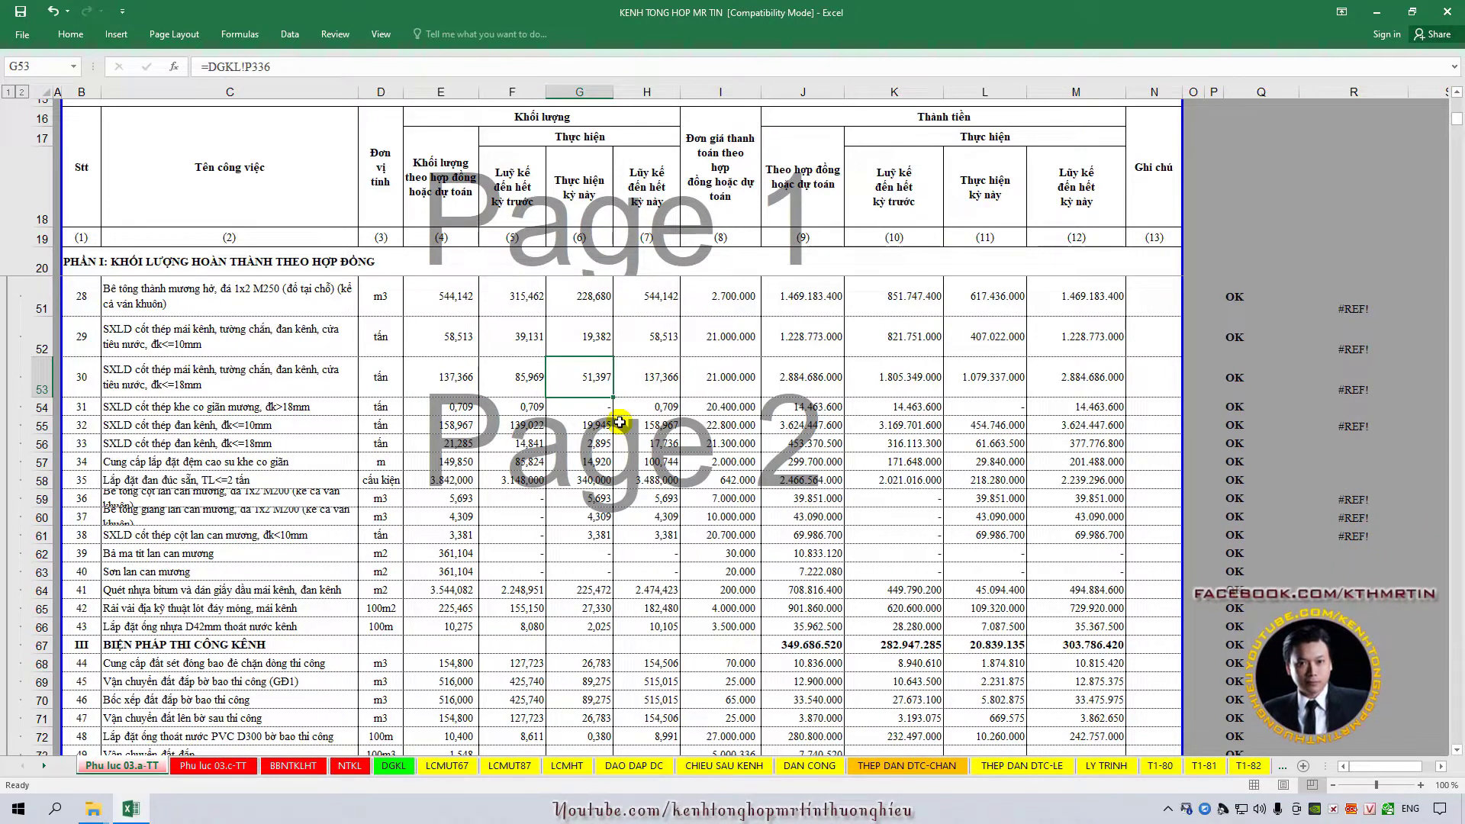
text(60)
key(Return)
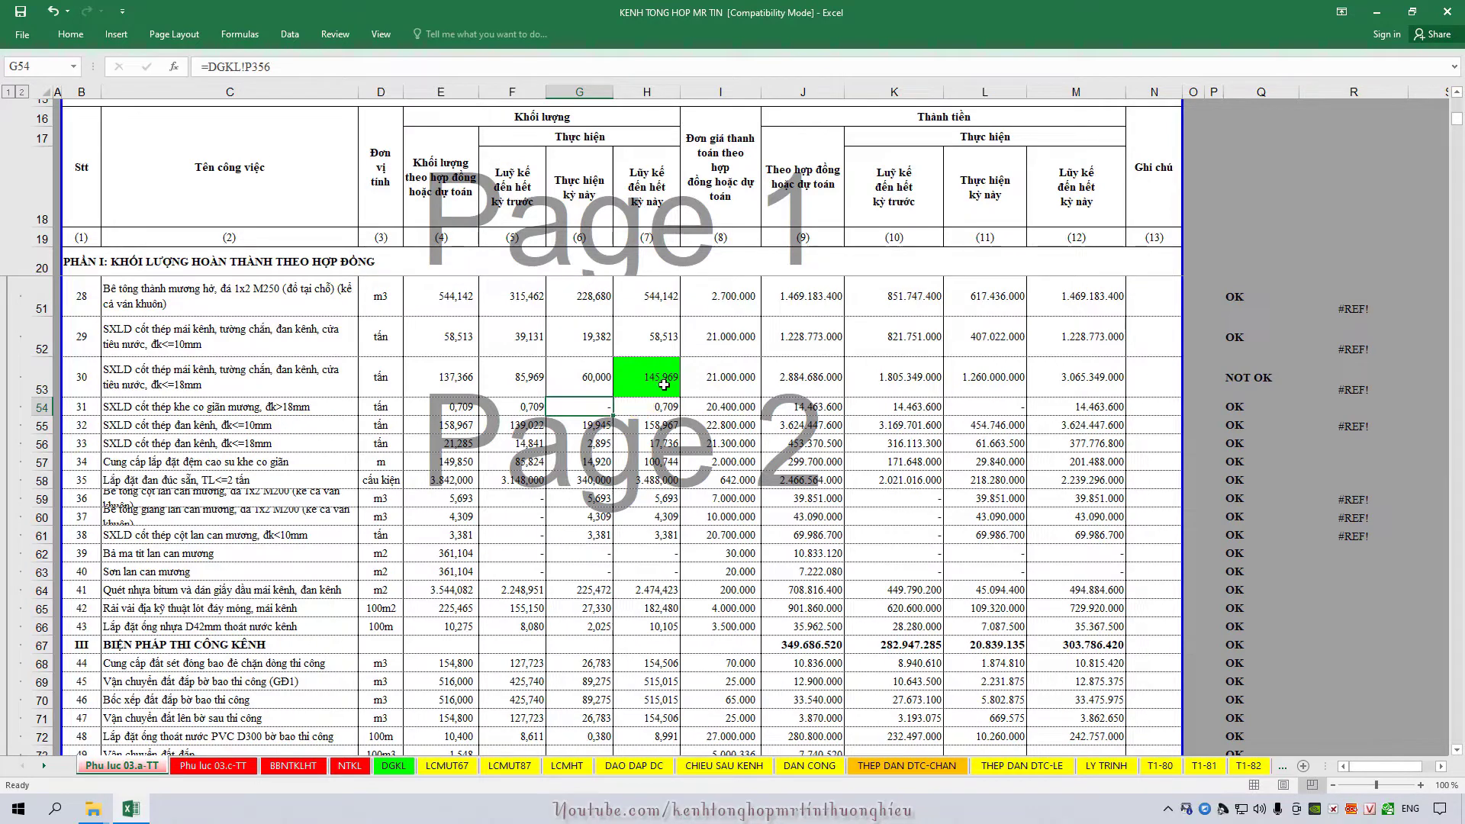
click(664, 384)
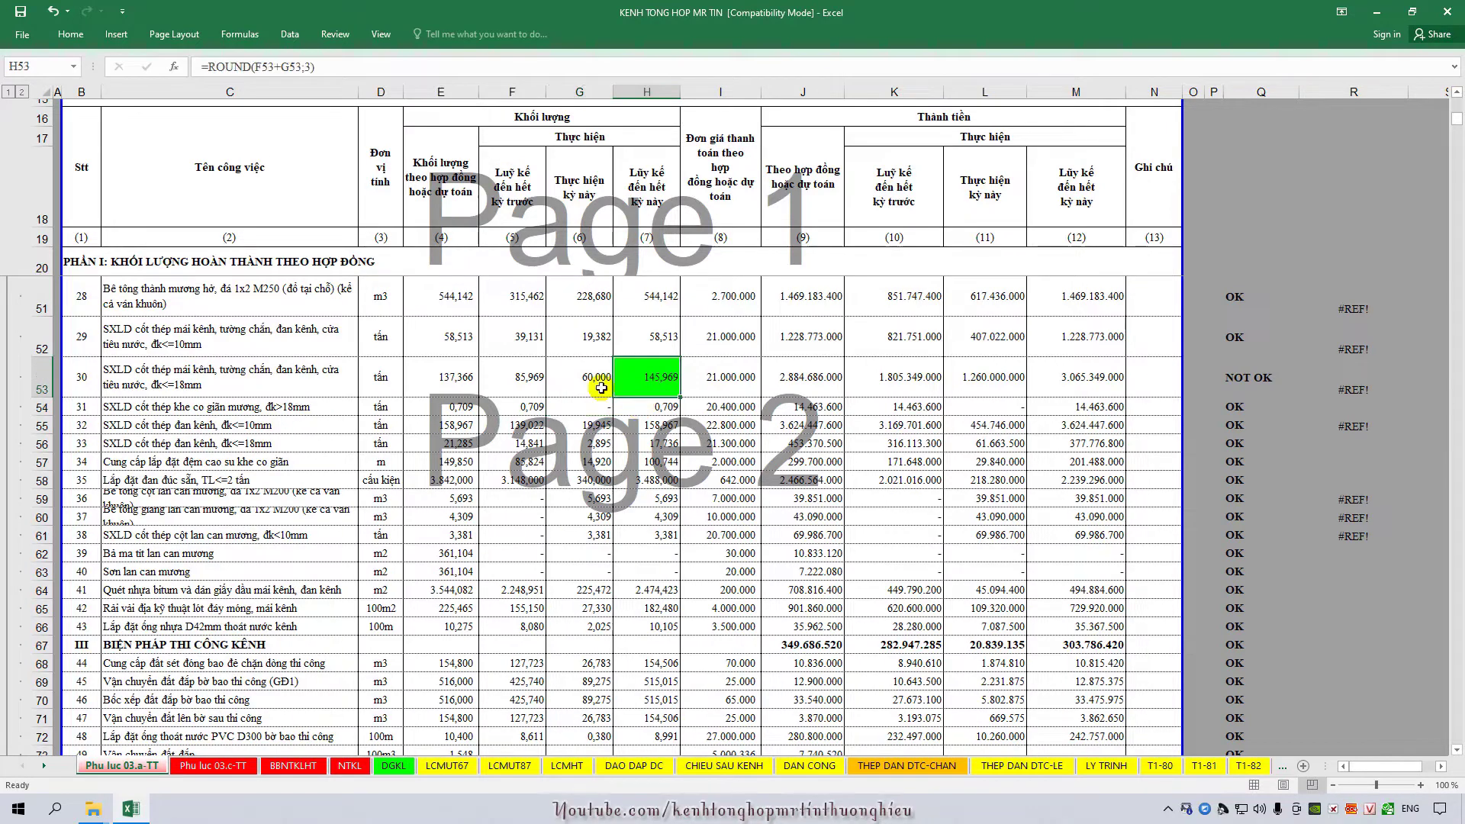
click(459, 377)
click(653, 384)
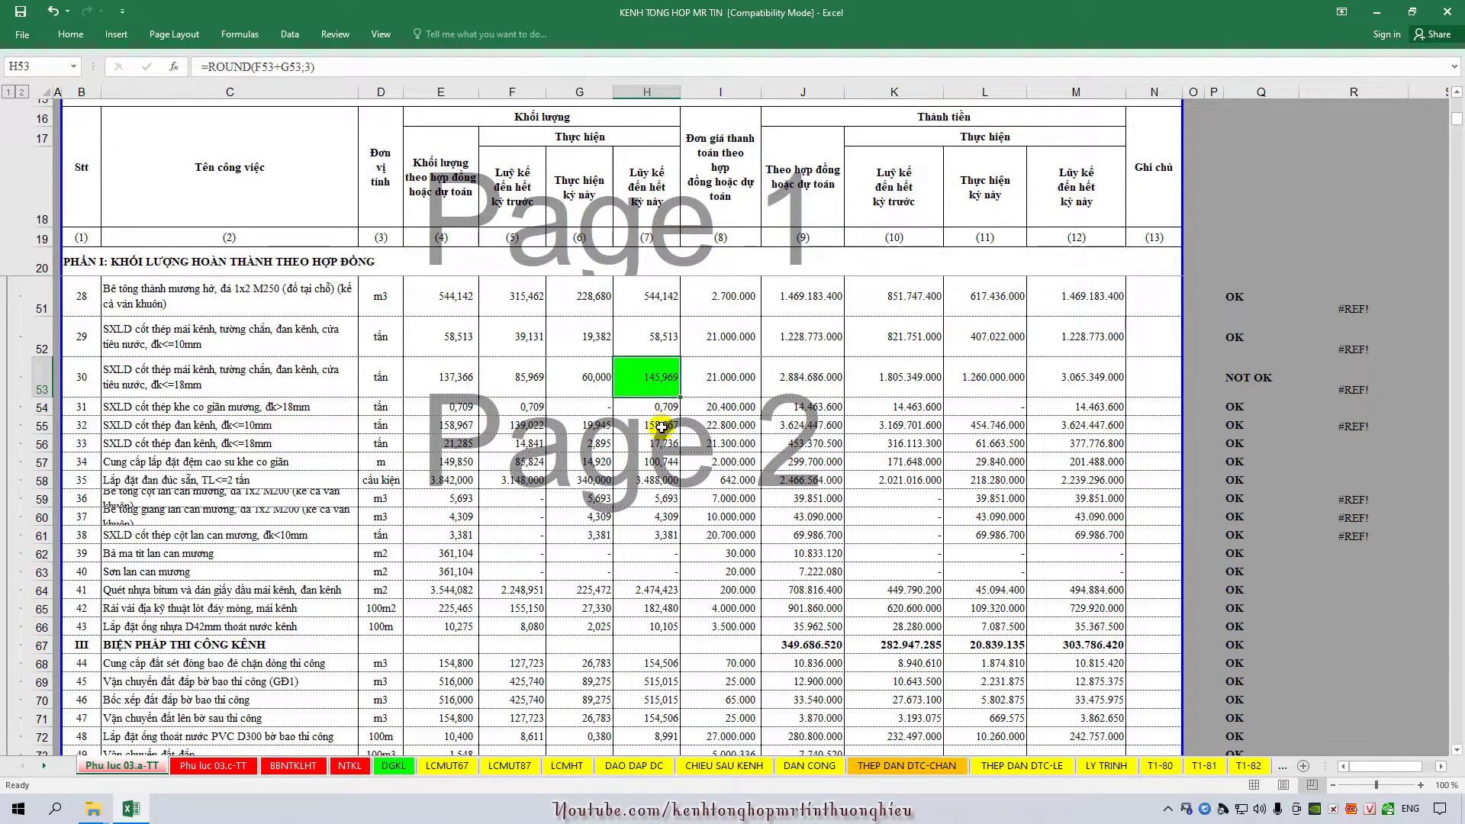
scroll(661, 427, up, 5)
scroll(661, 427, up, 3)
scroll(663, 428, up, 2)
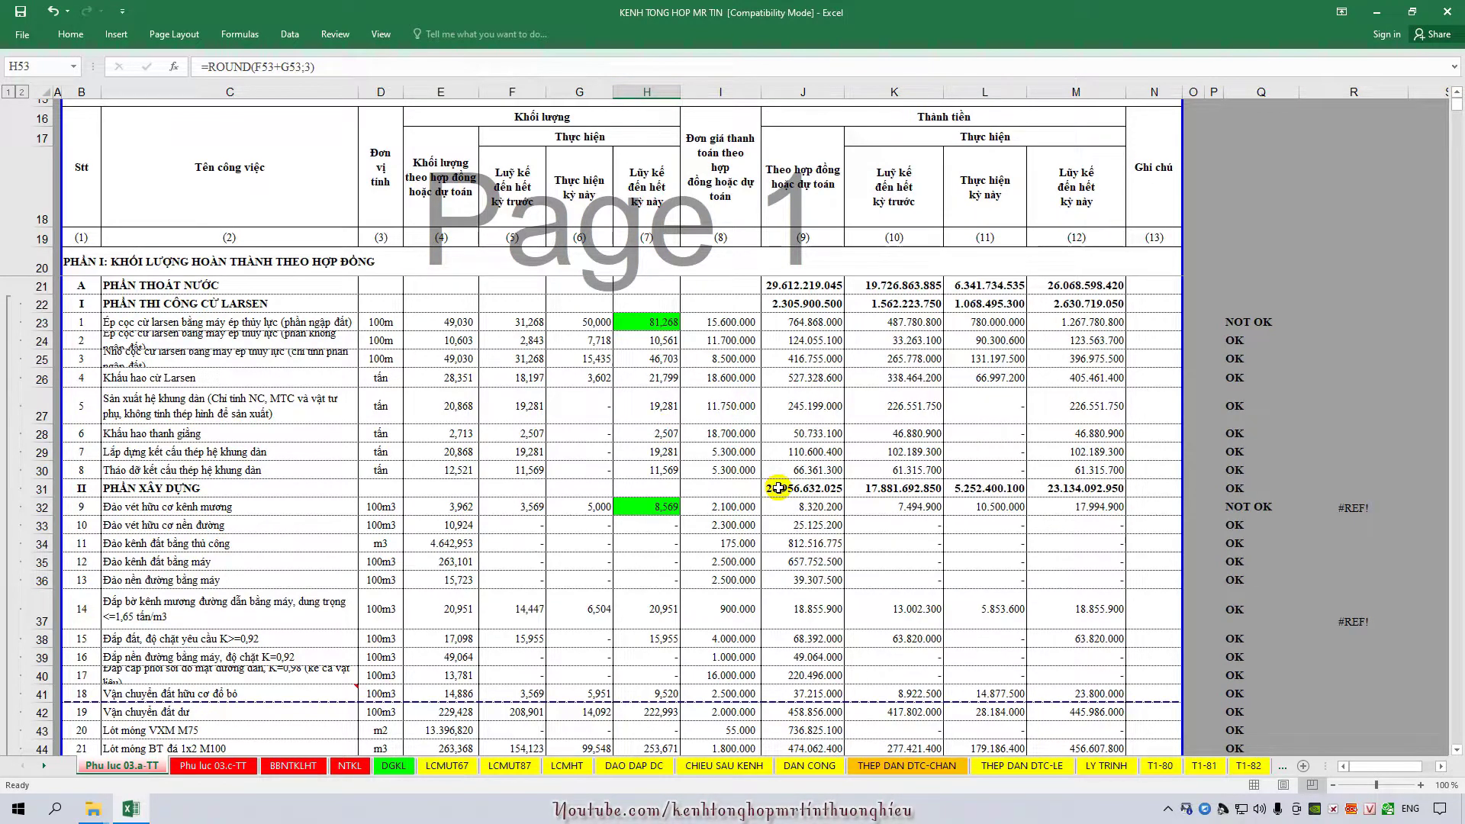
scroll(777, 488, down, 3)
scroll(778, 487, up, 2)
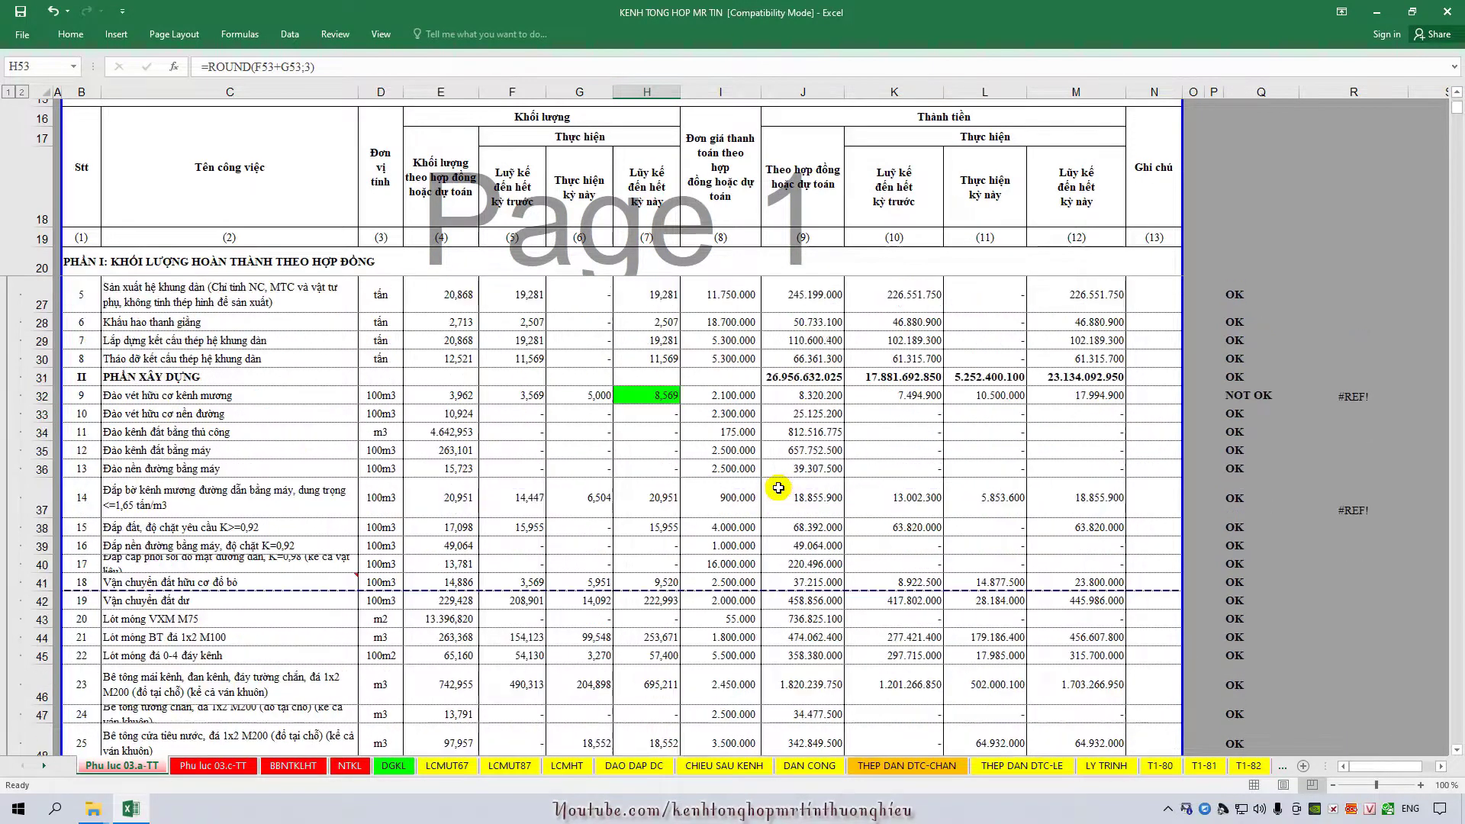
scroll(778, 488, up, 1)
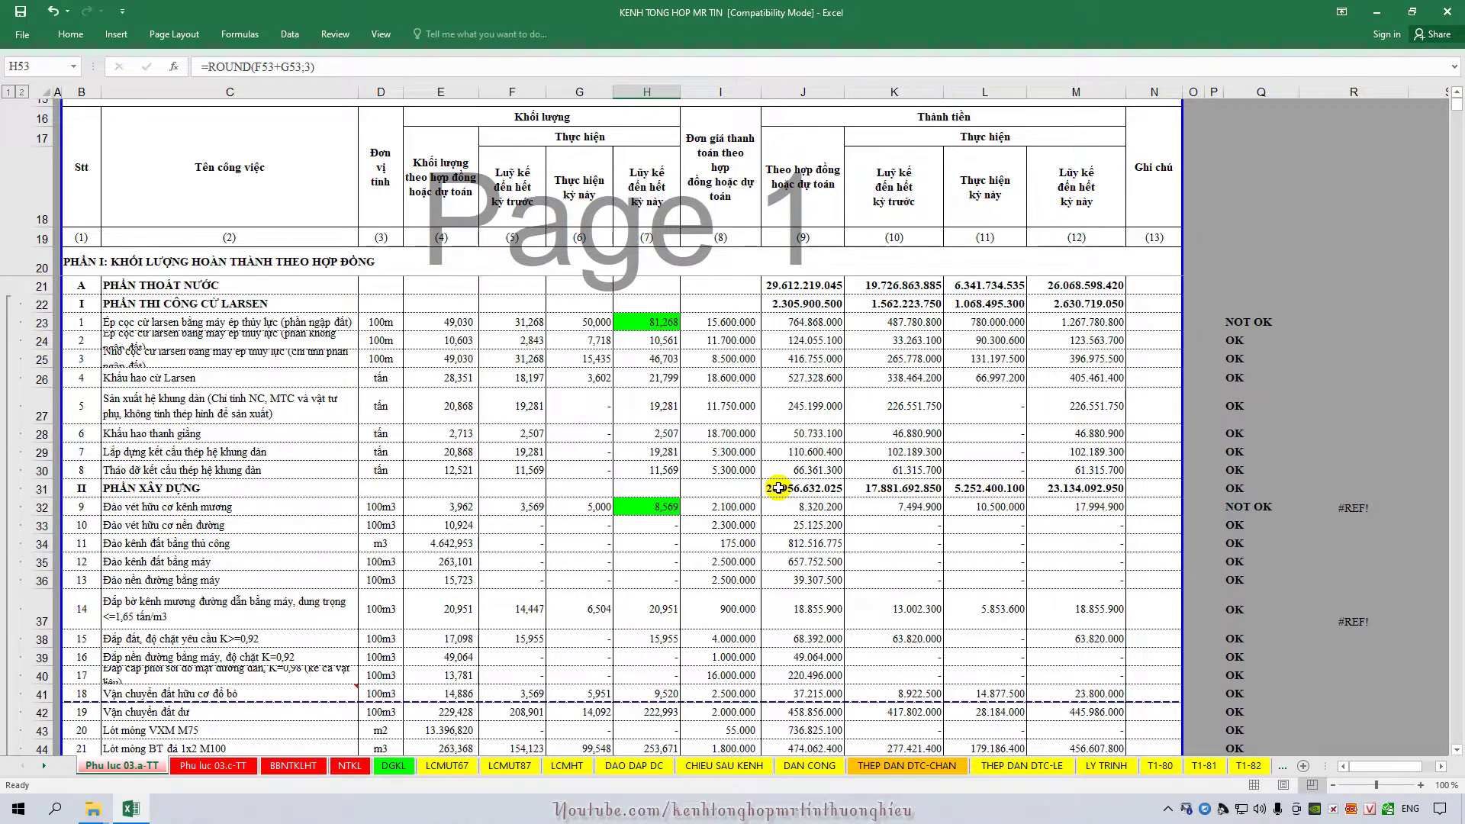